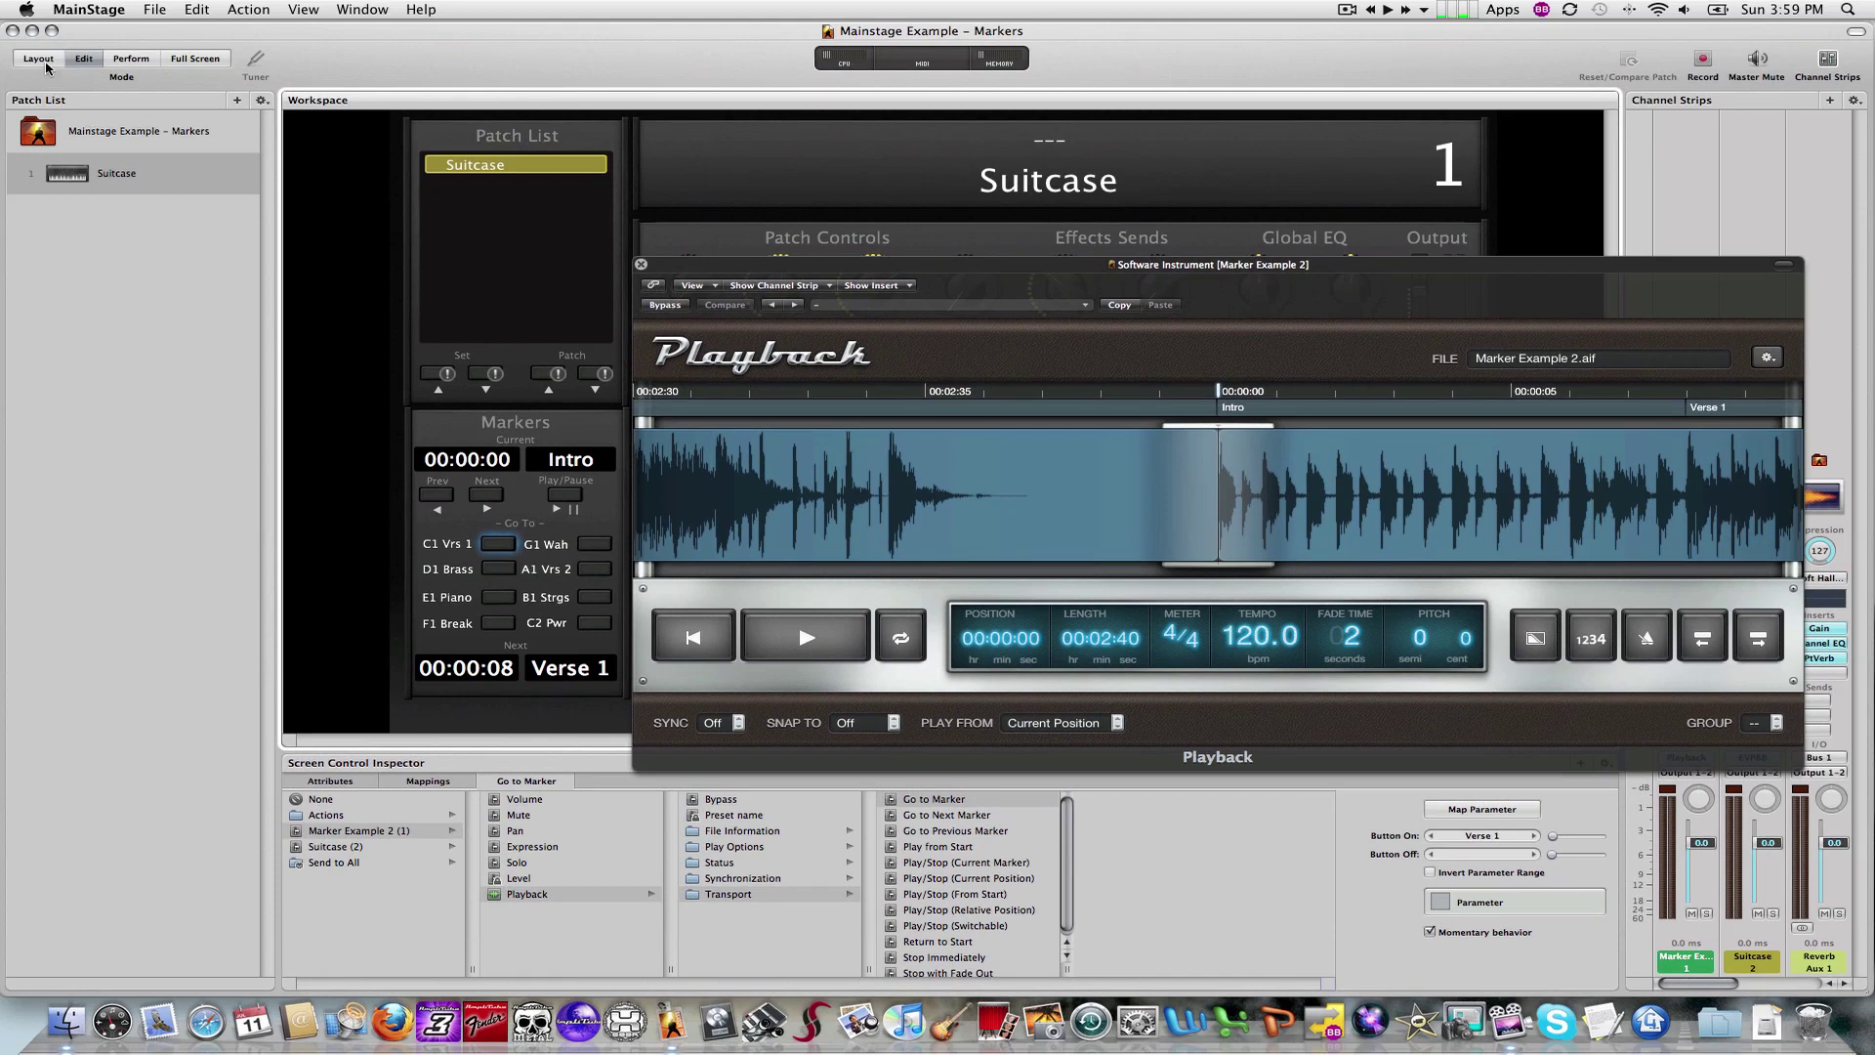
left_click(46, 66)
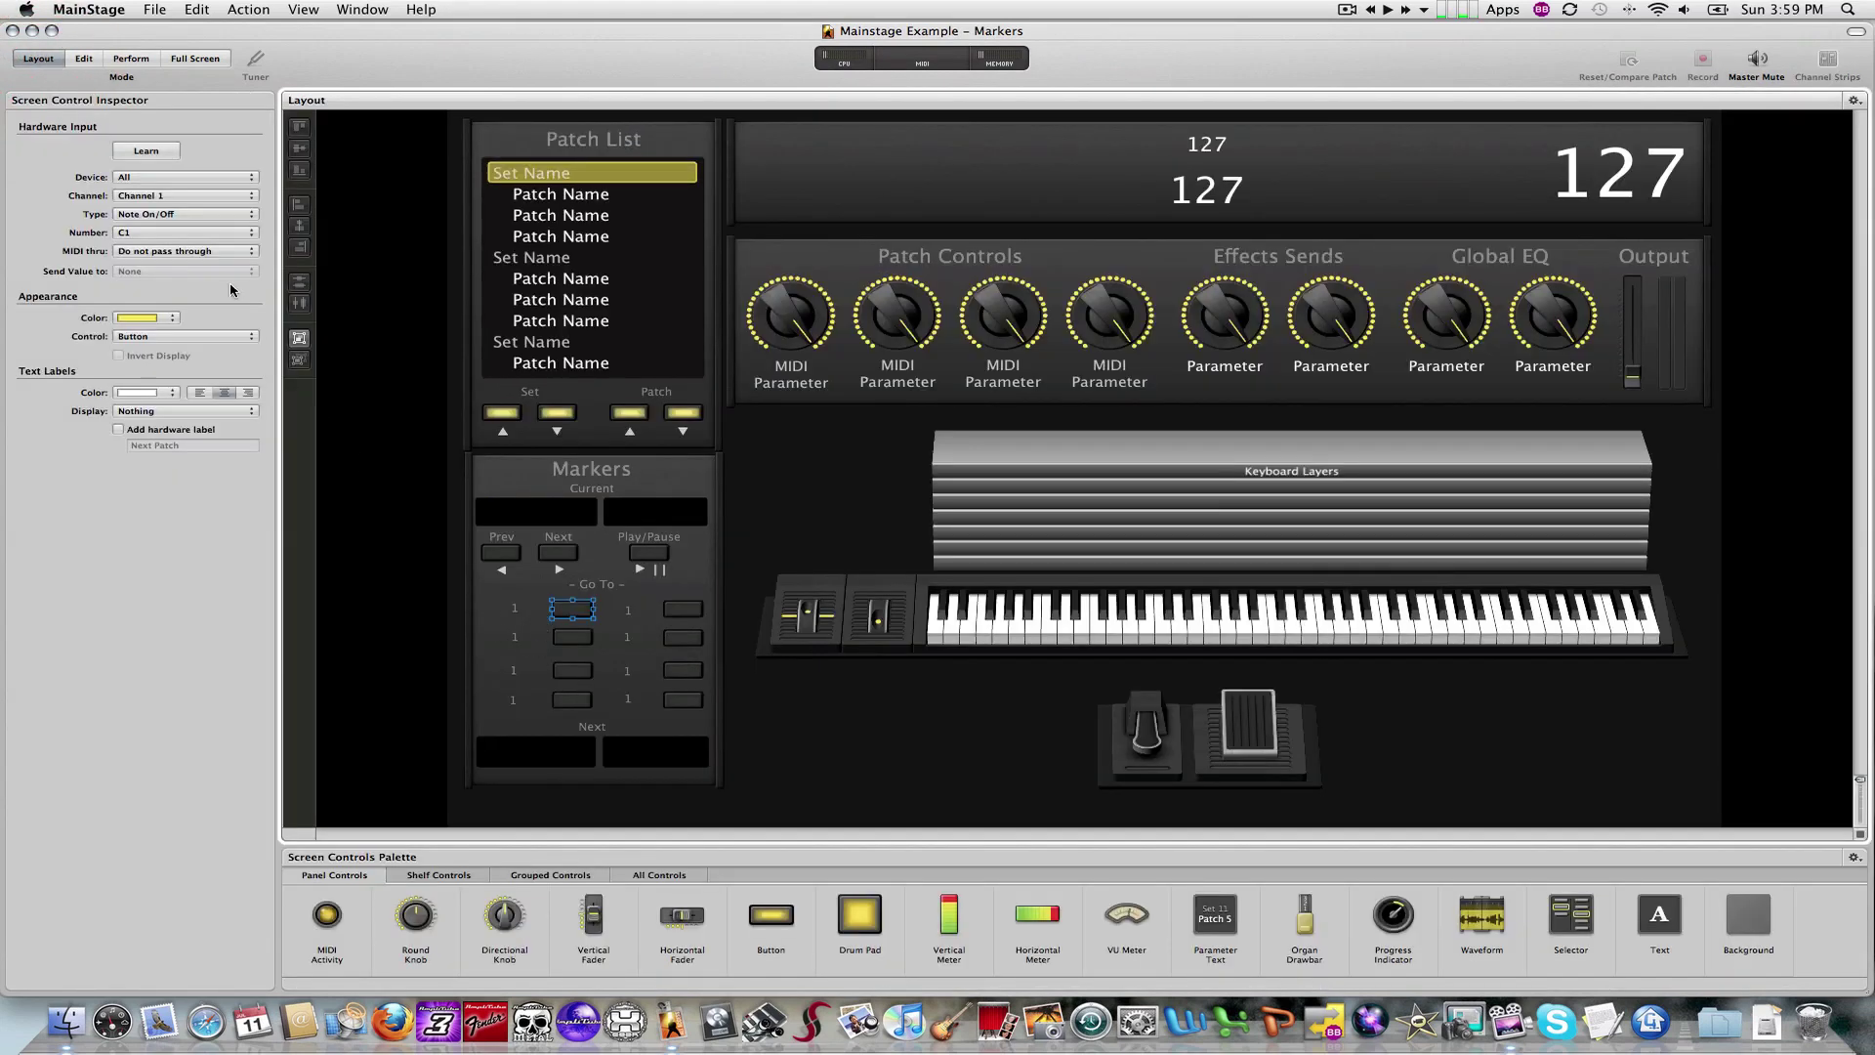
left_click(84, 58)
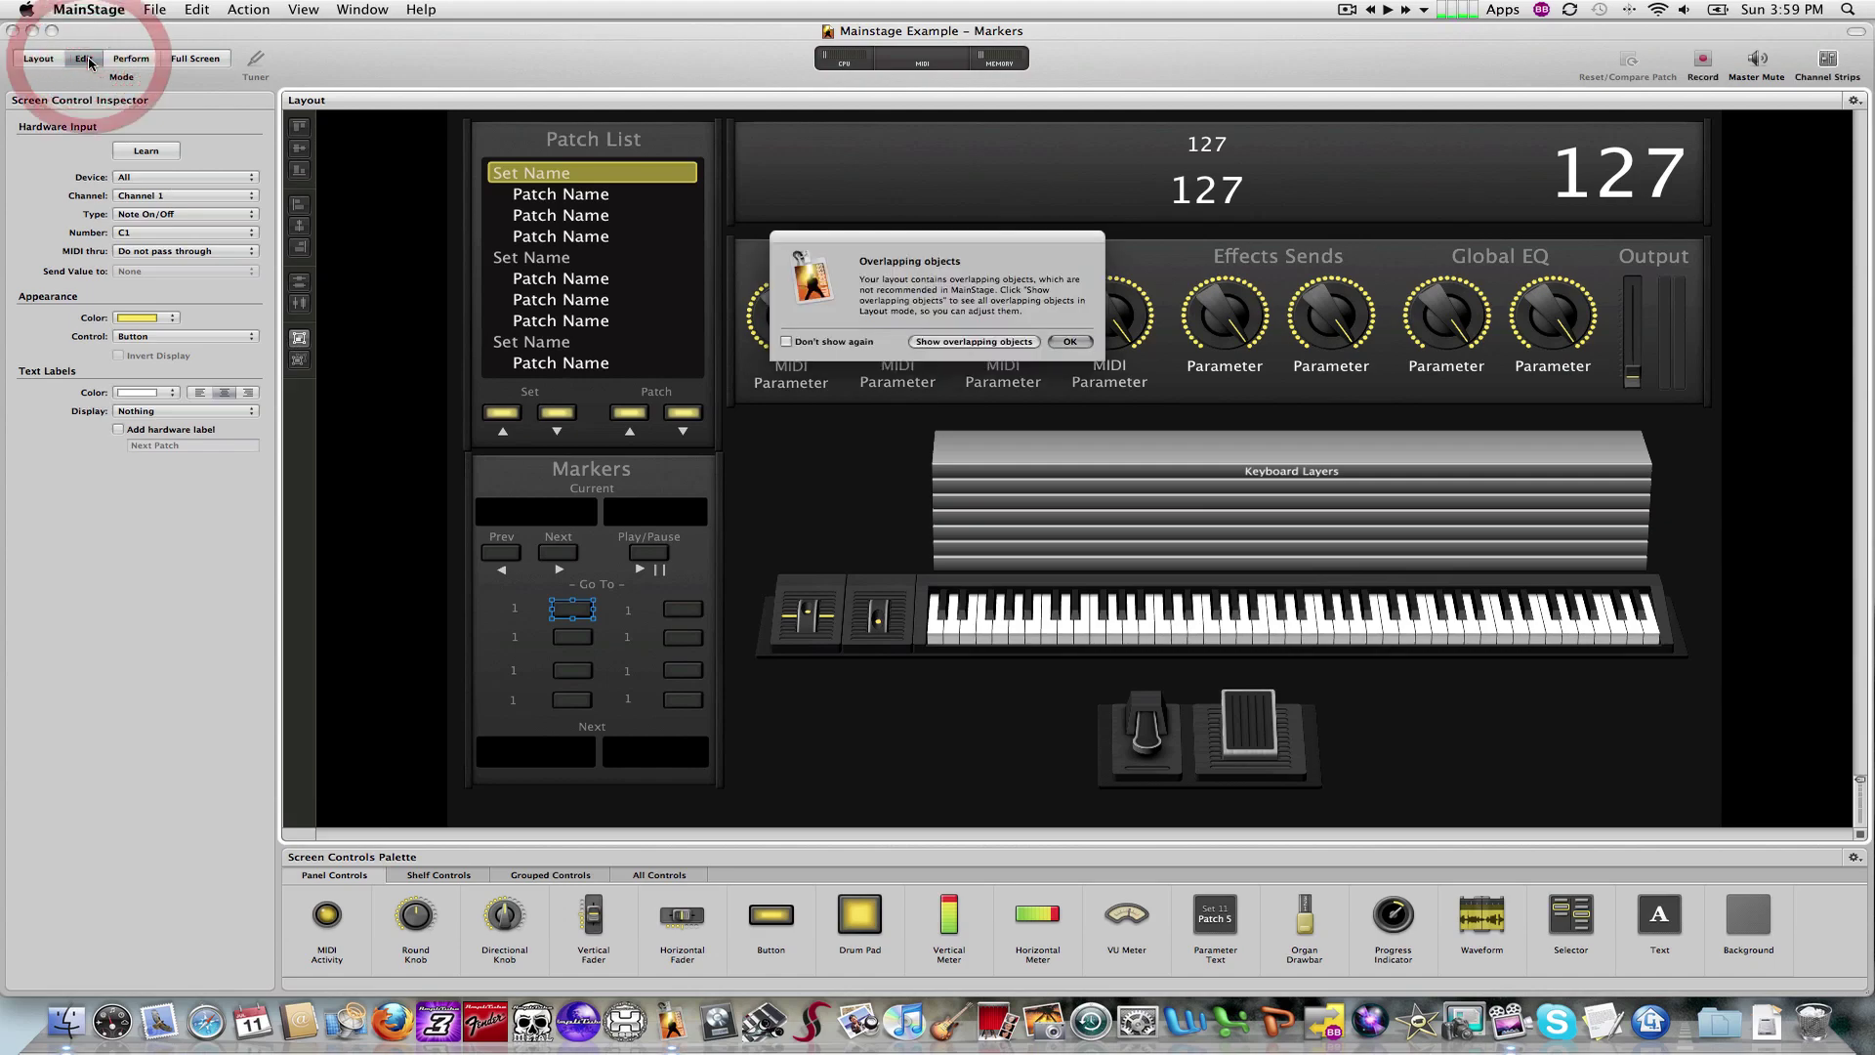
left_click(1066, 344)
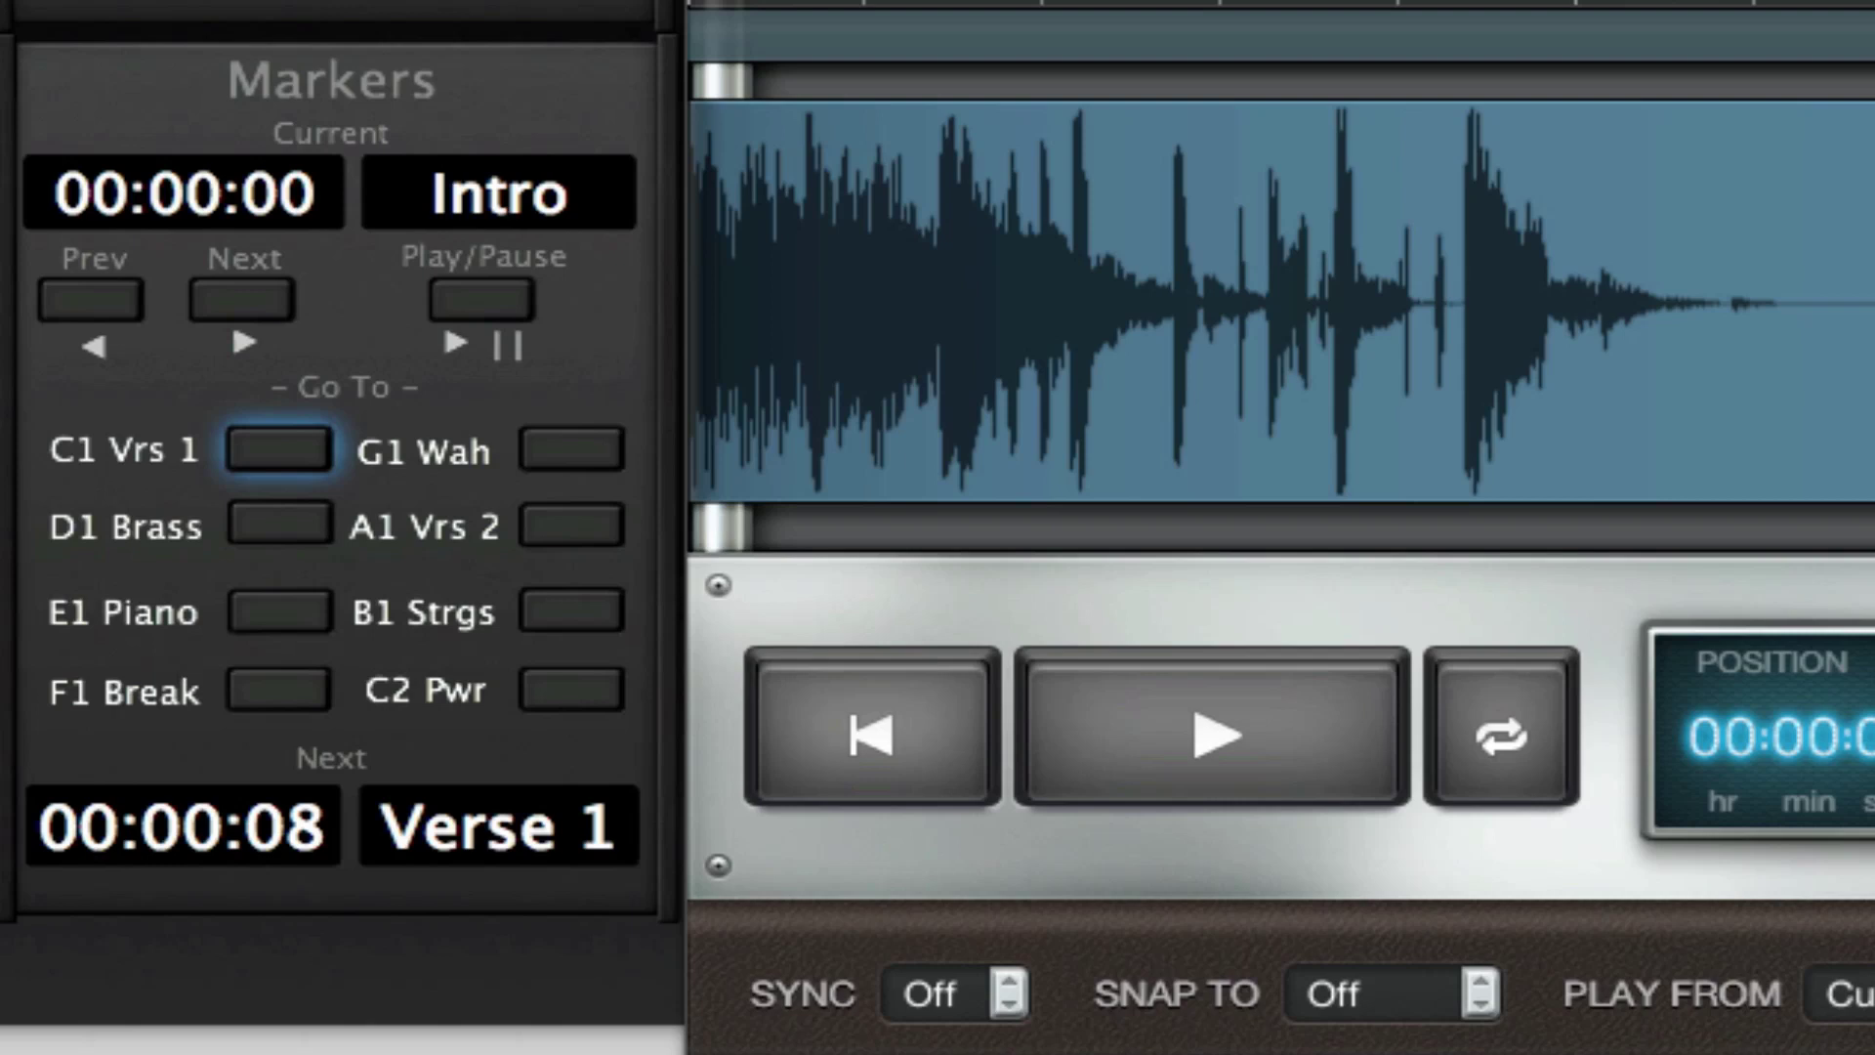
left_click(233, 835)
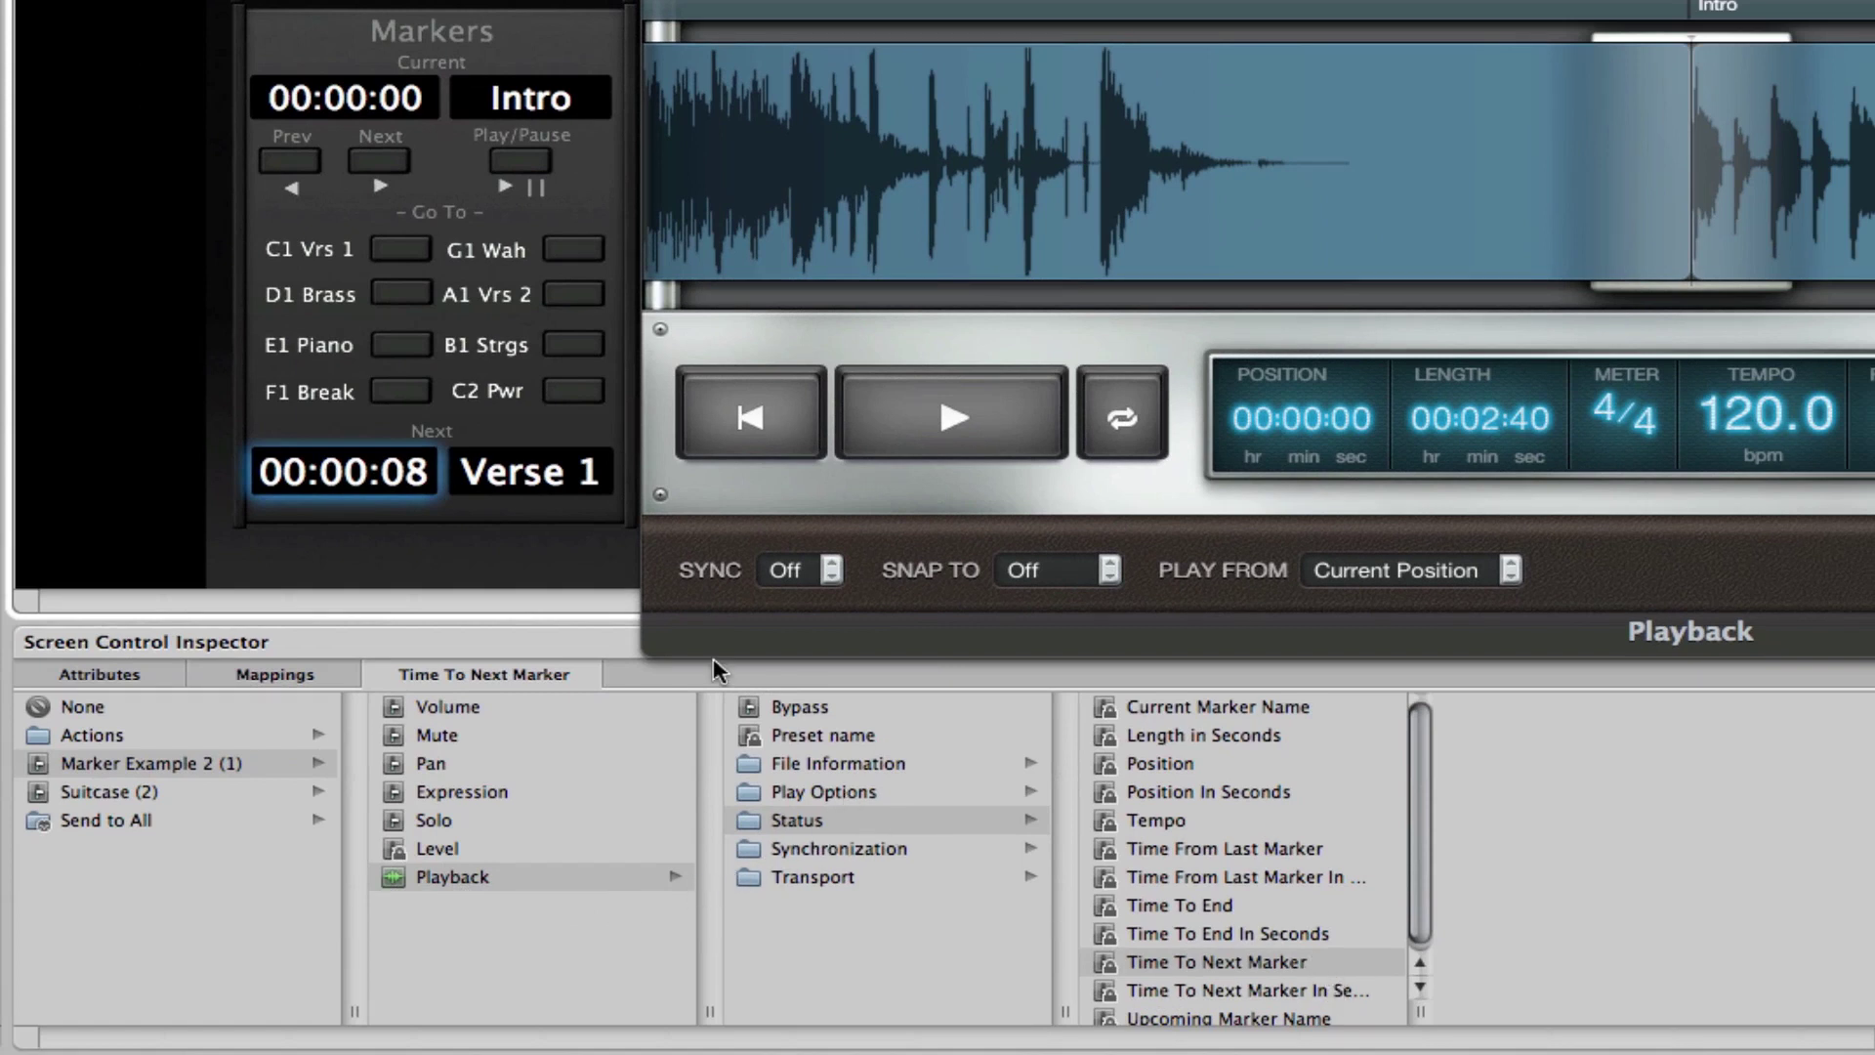
left_click(515, 479)
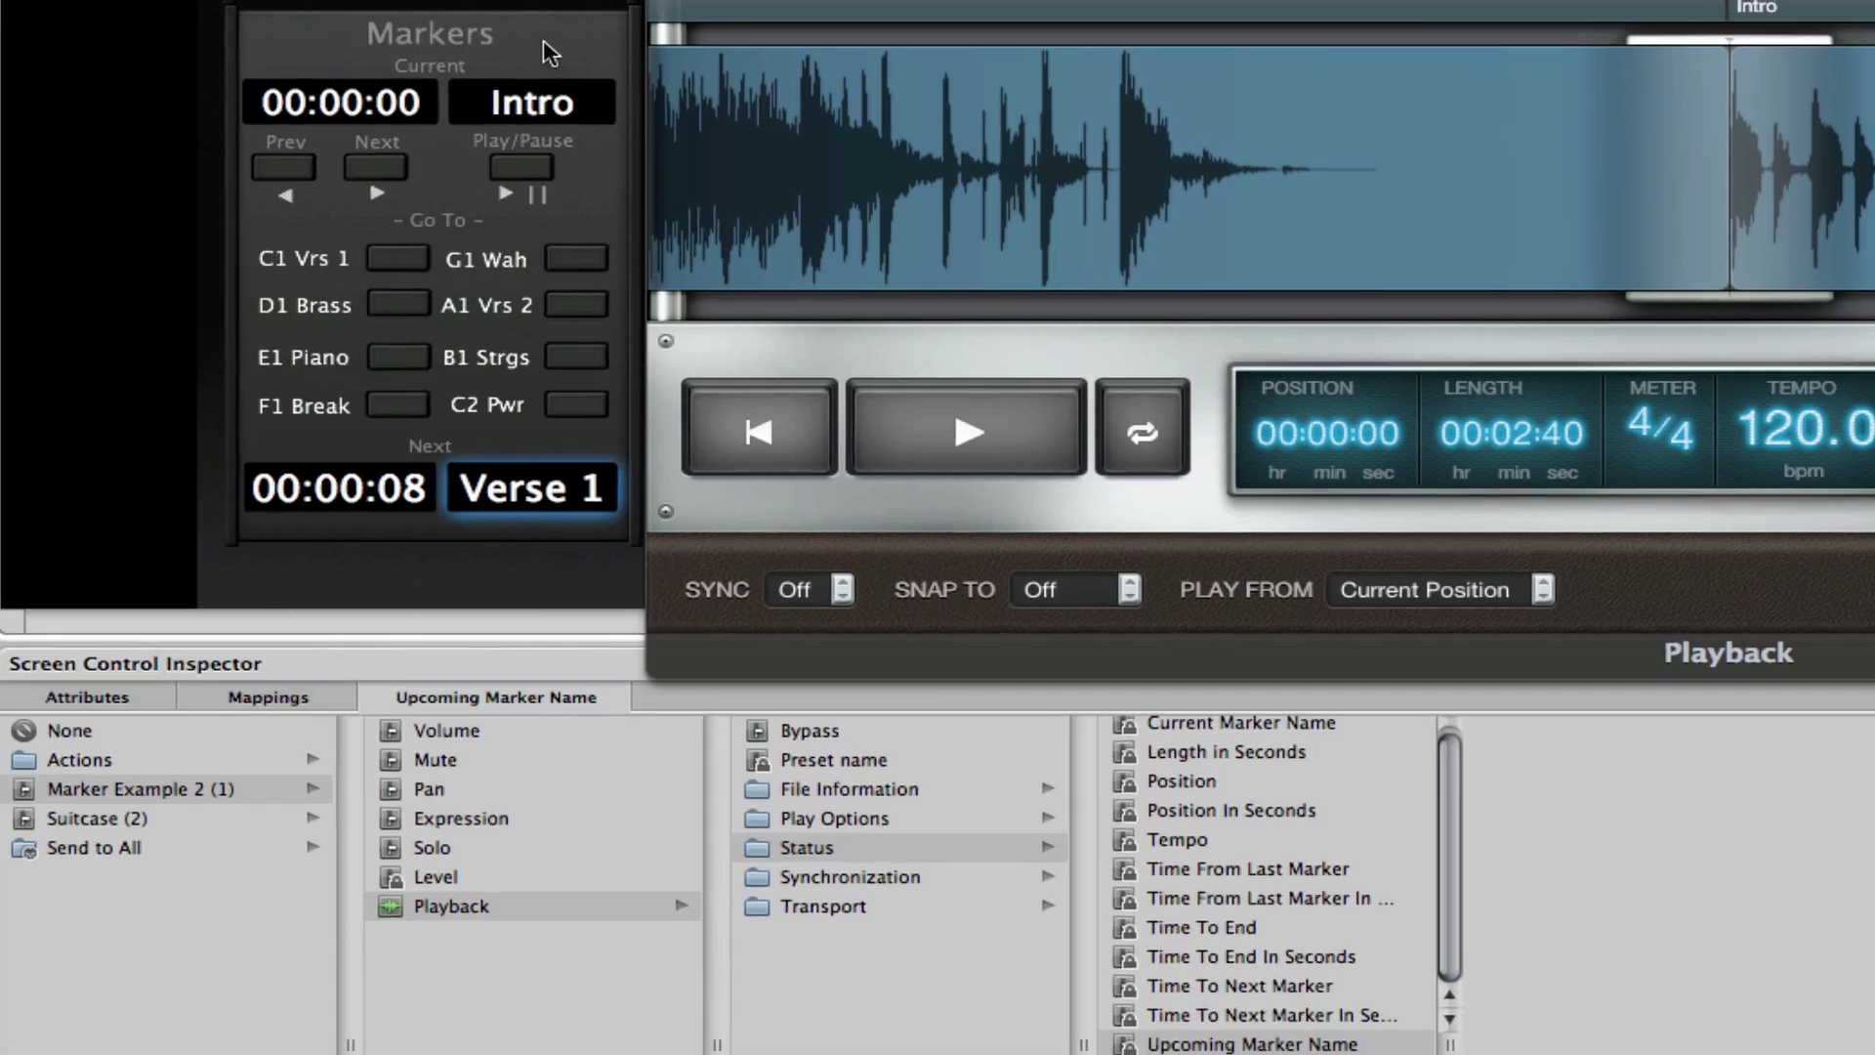
left_click(544, 40)
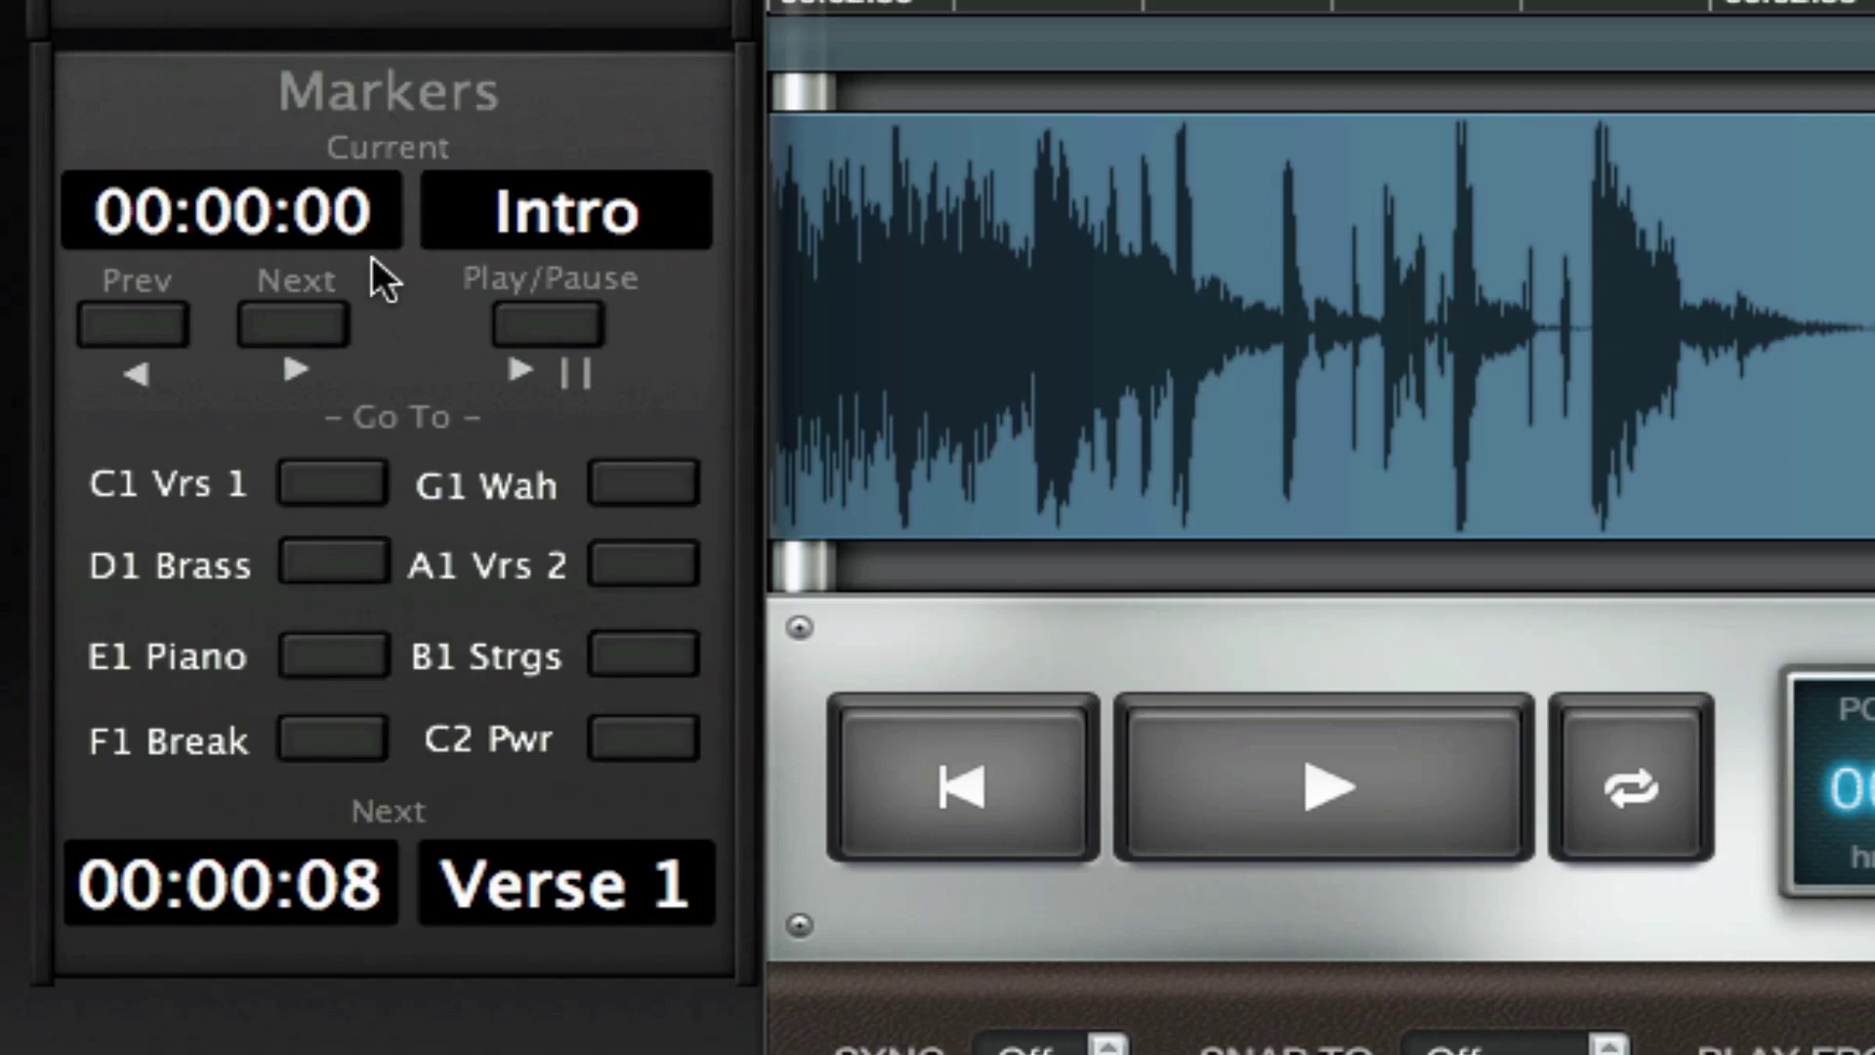
left_click(315, 215)
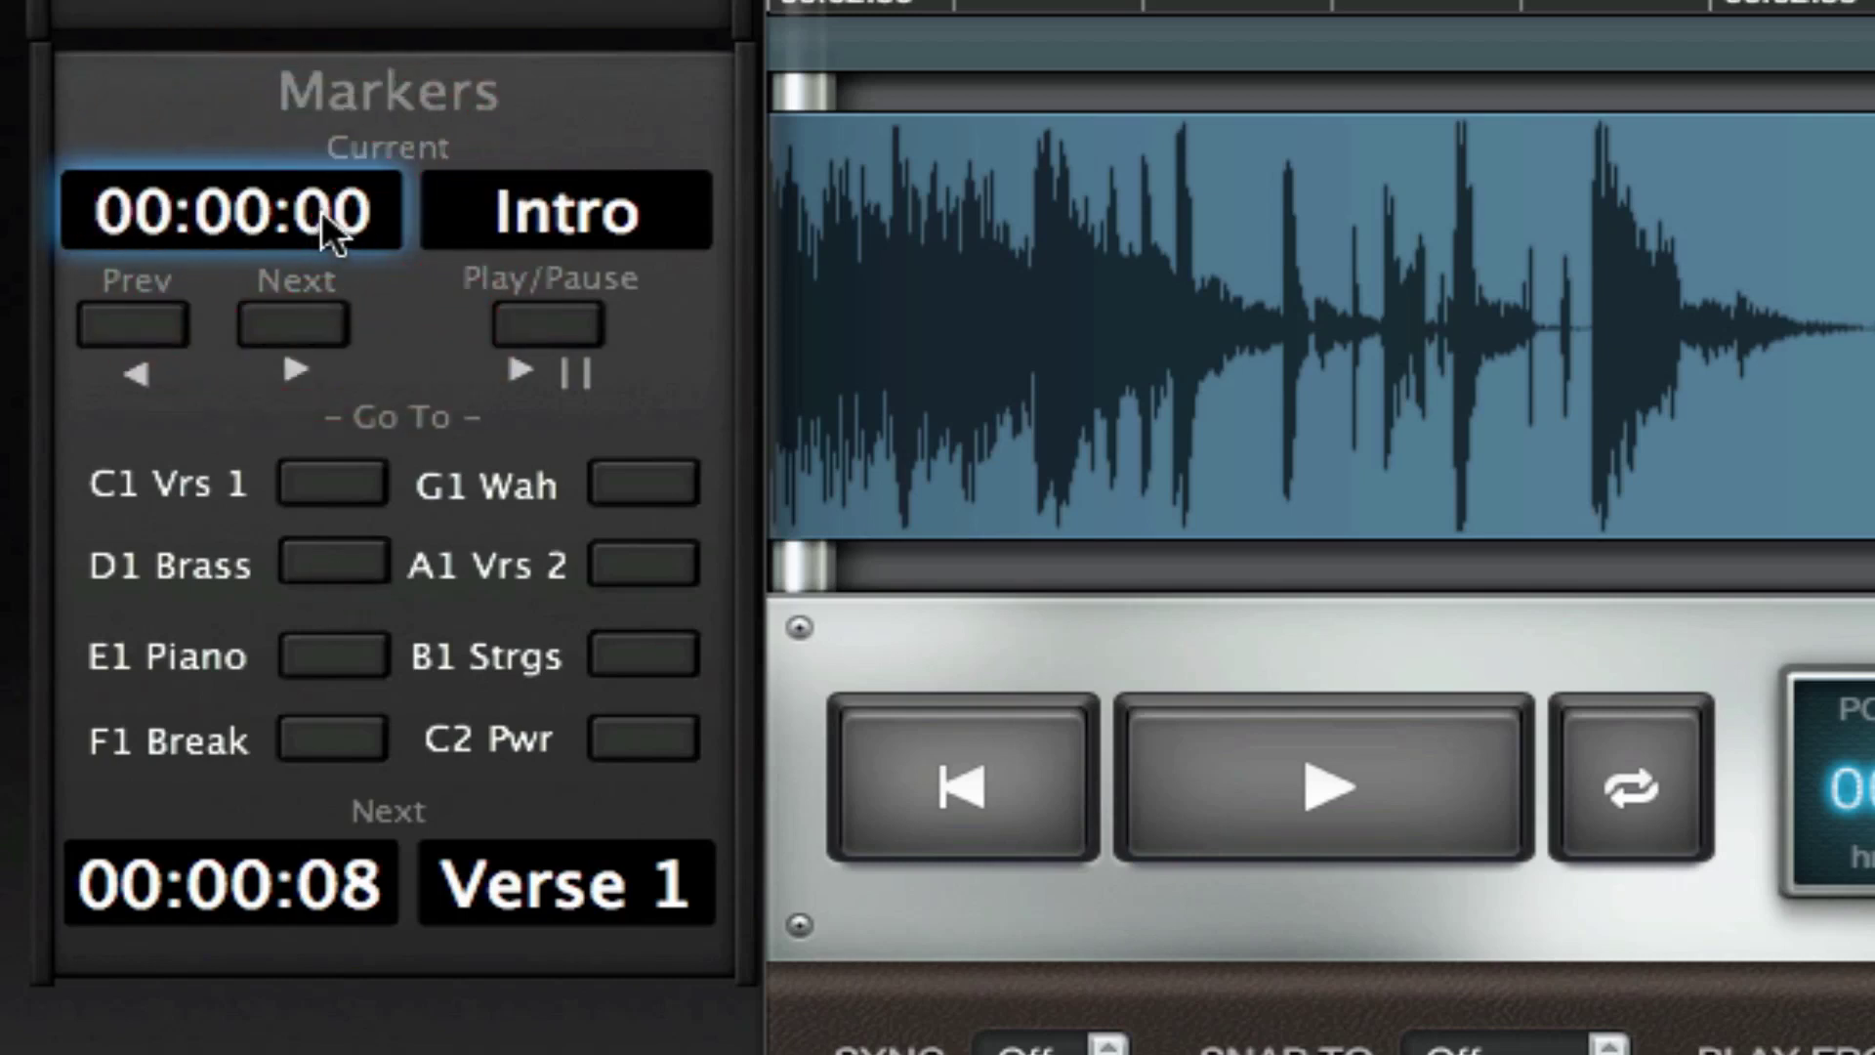
left_click(628, 213)
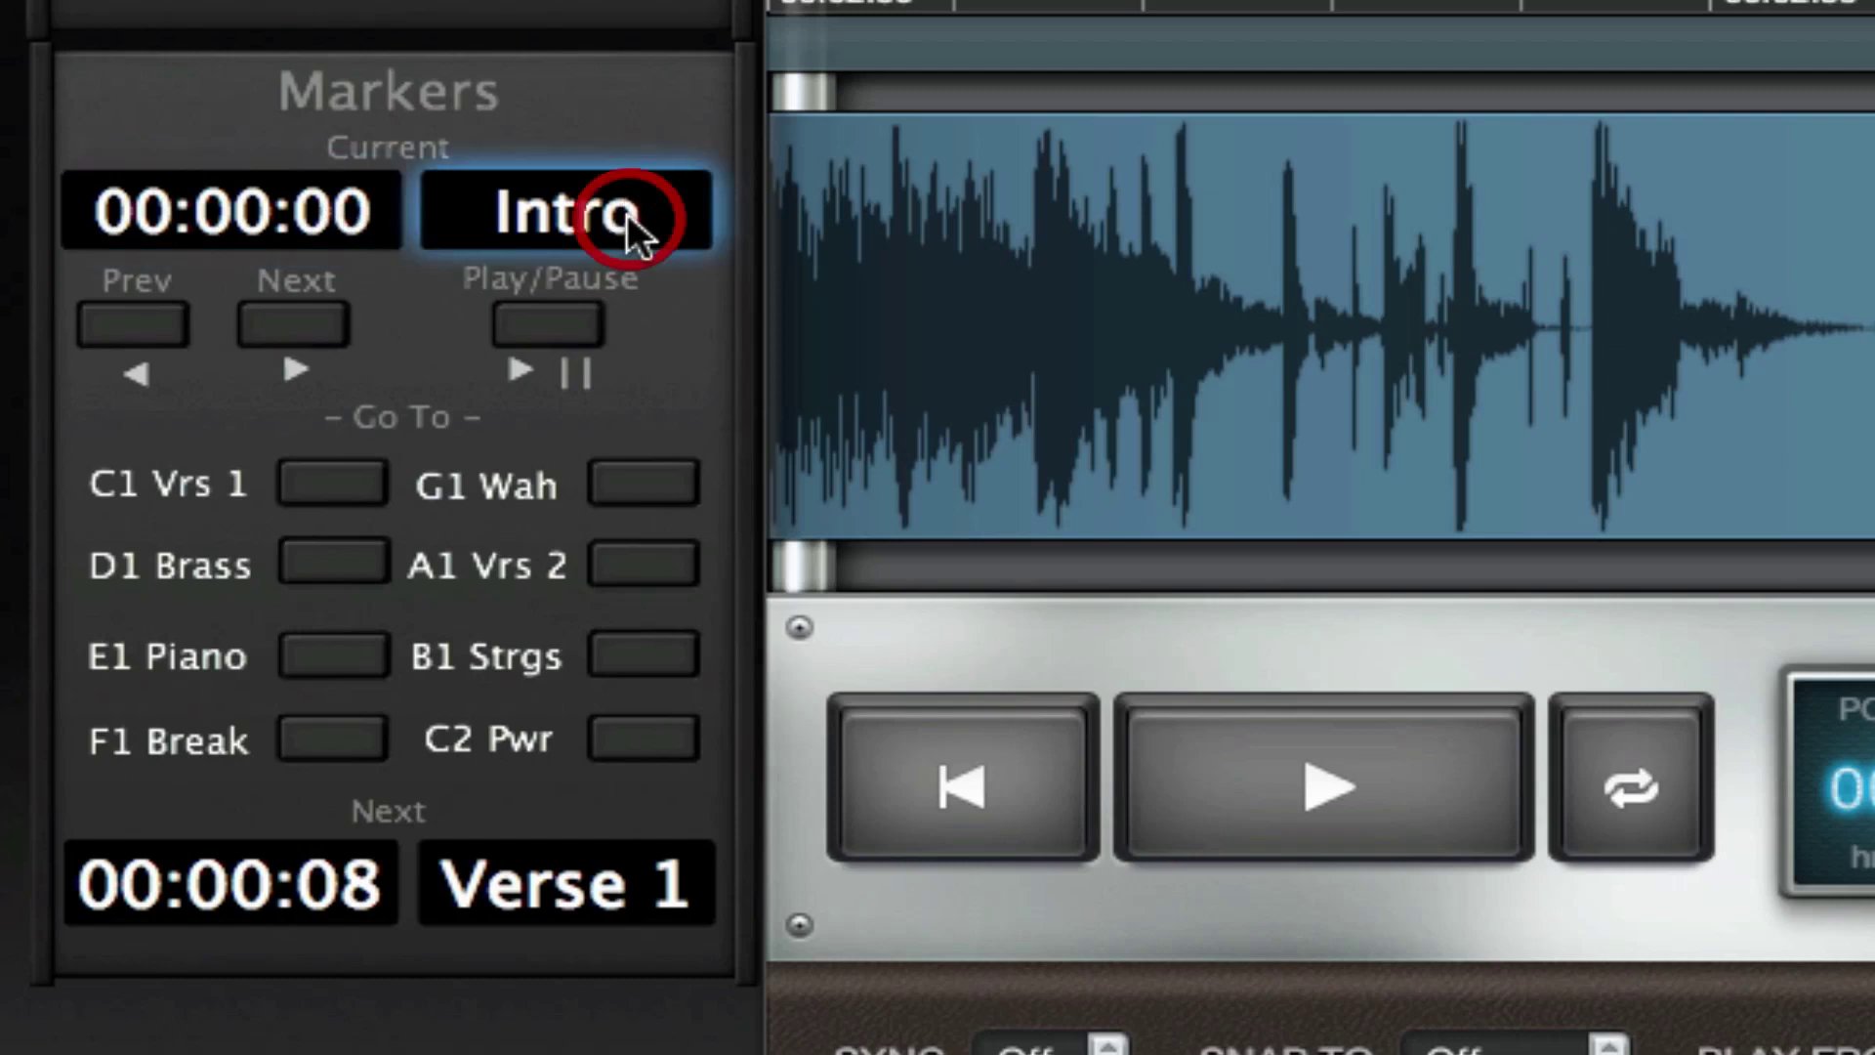
left_click(342, 880)
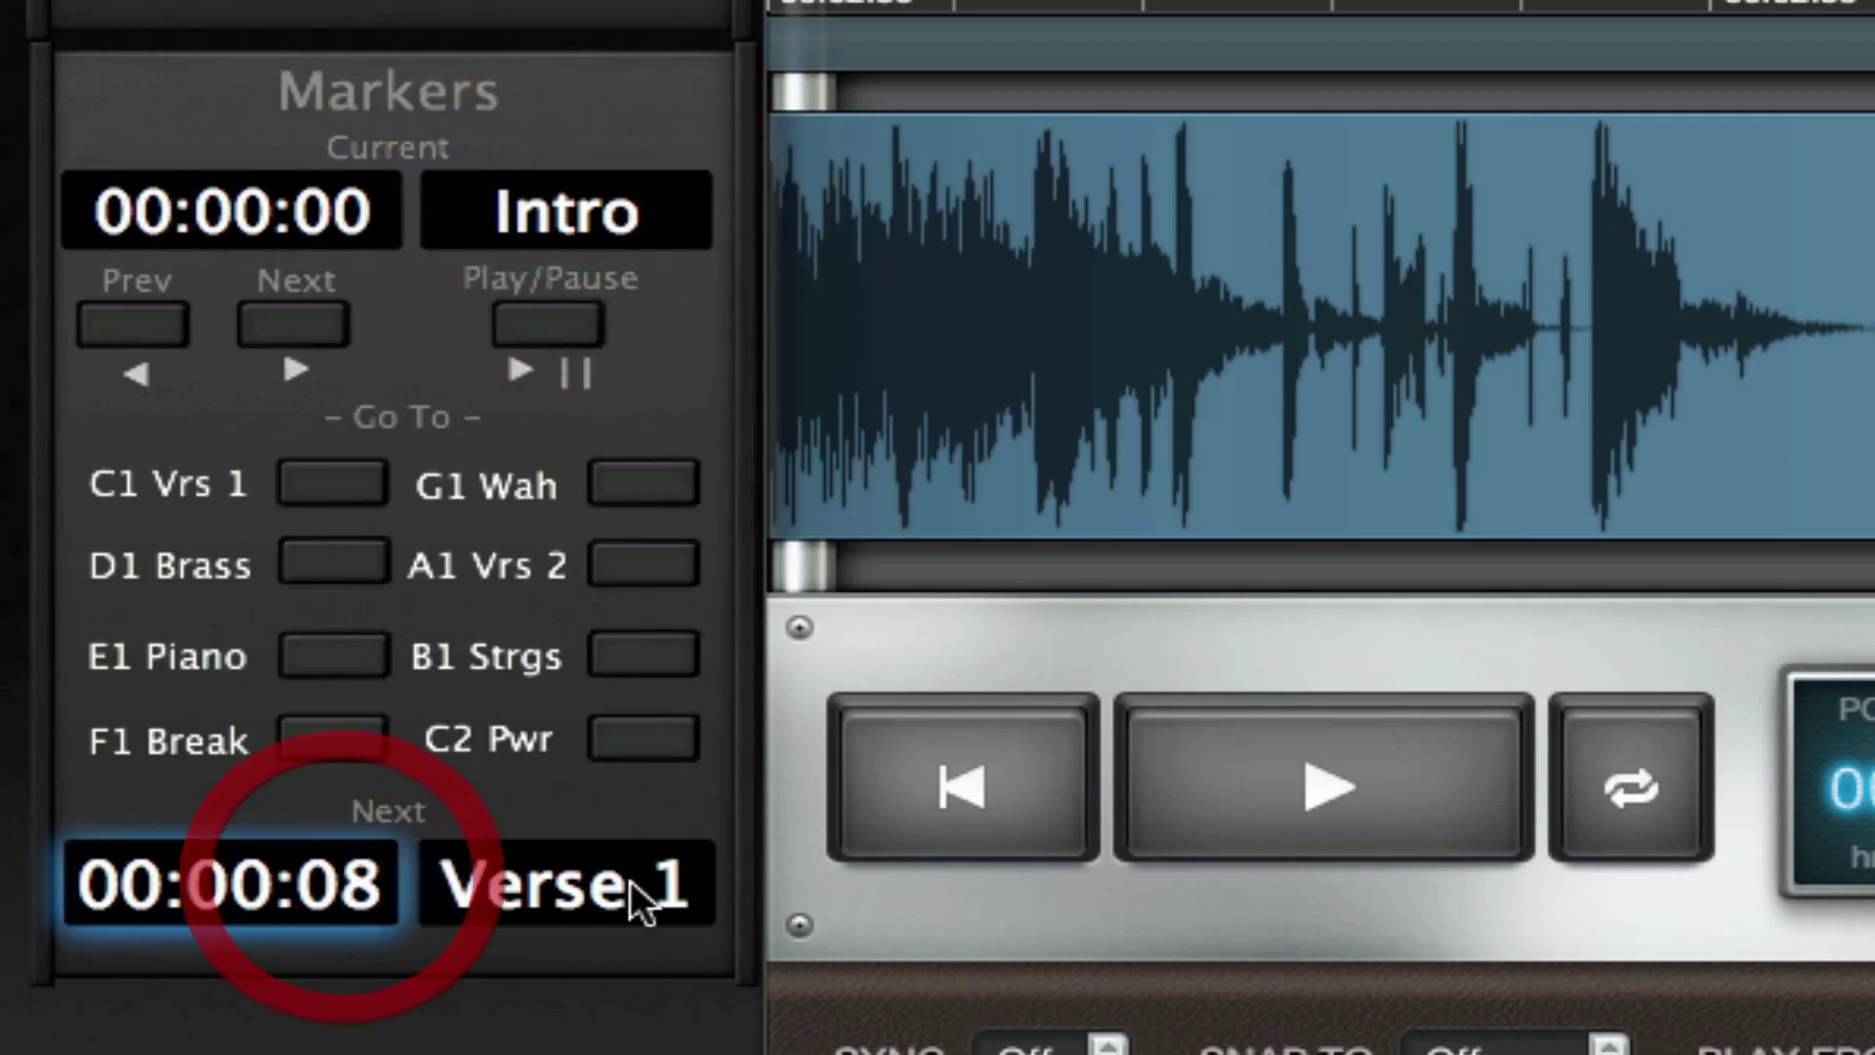
left_click(630, 884)
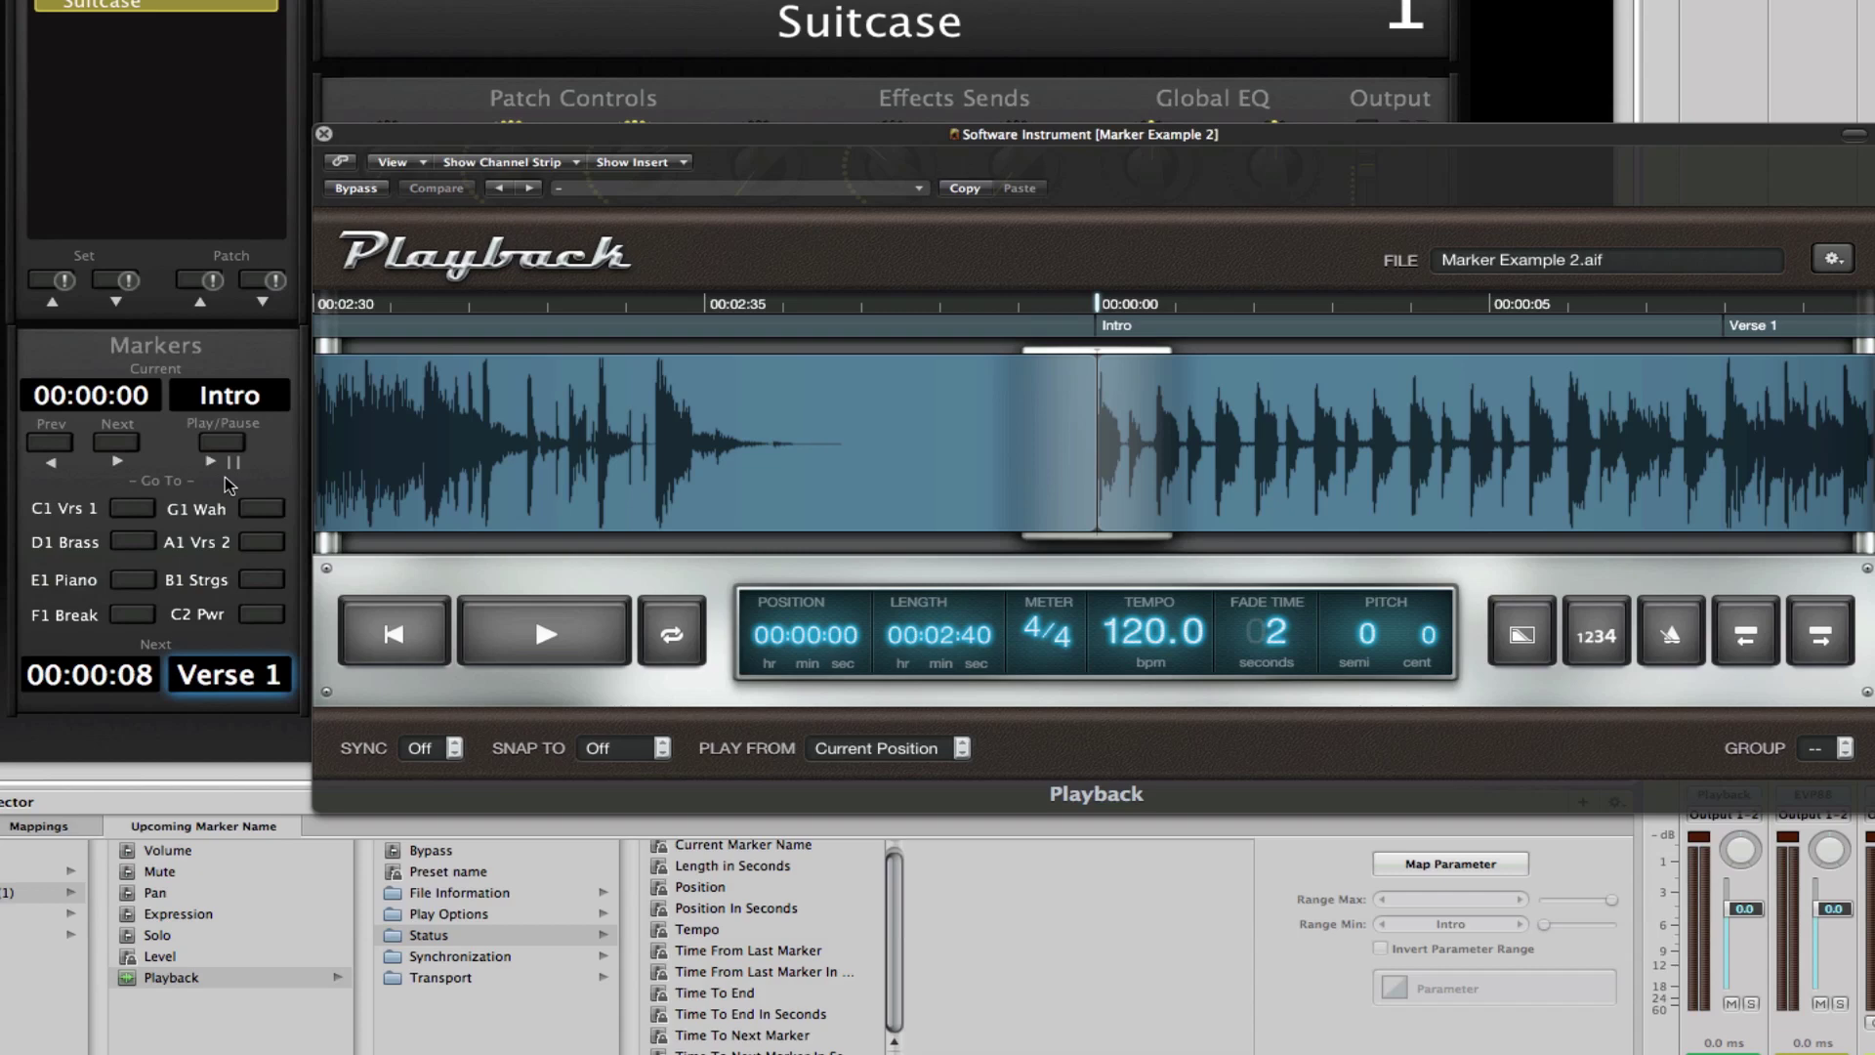
Start the song and skip forward past the Brass and Piano markers into WhGuitr
key("space")
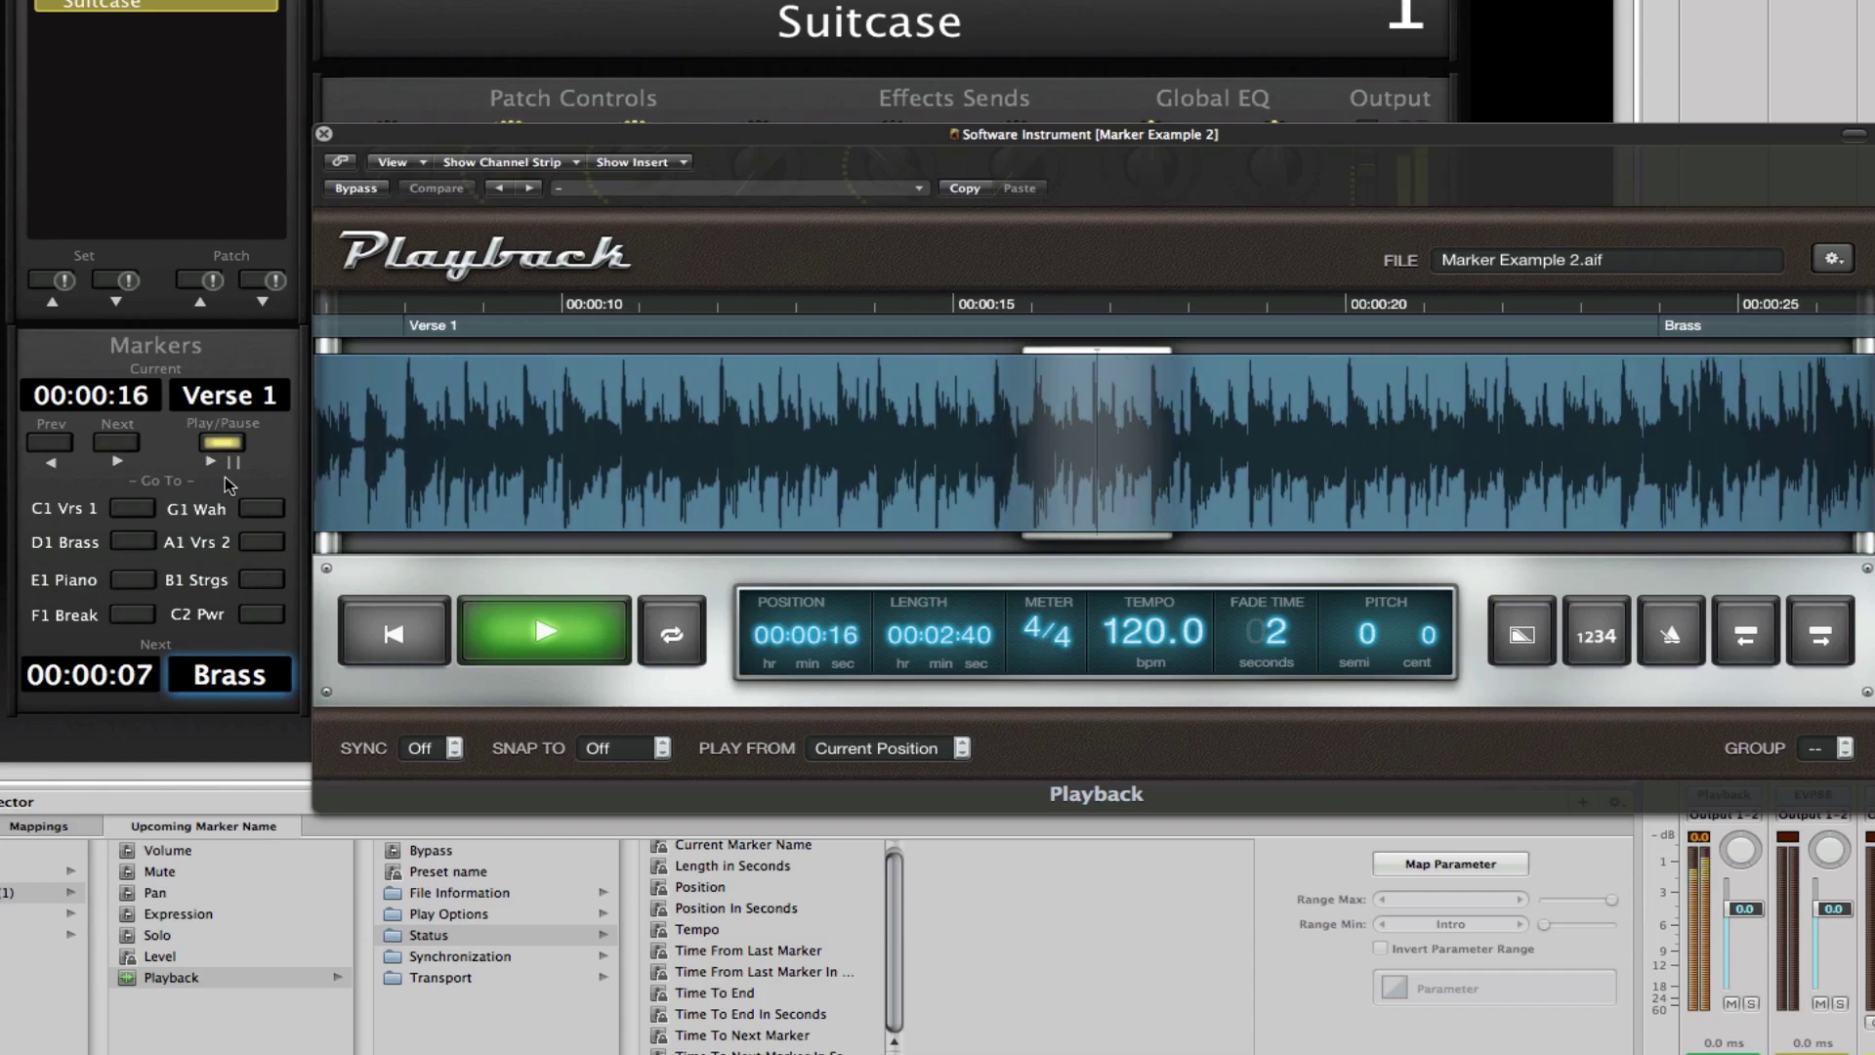
key("Right")
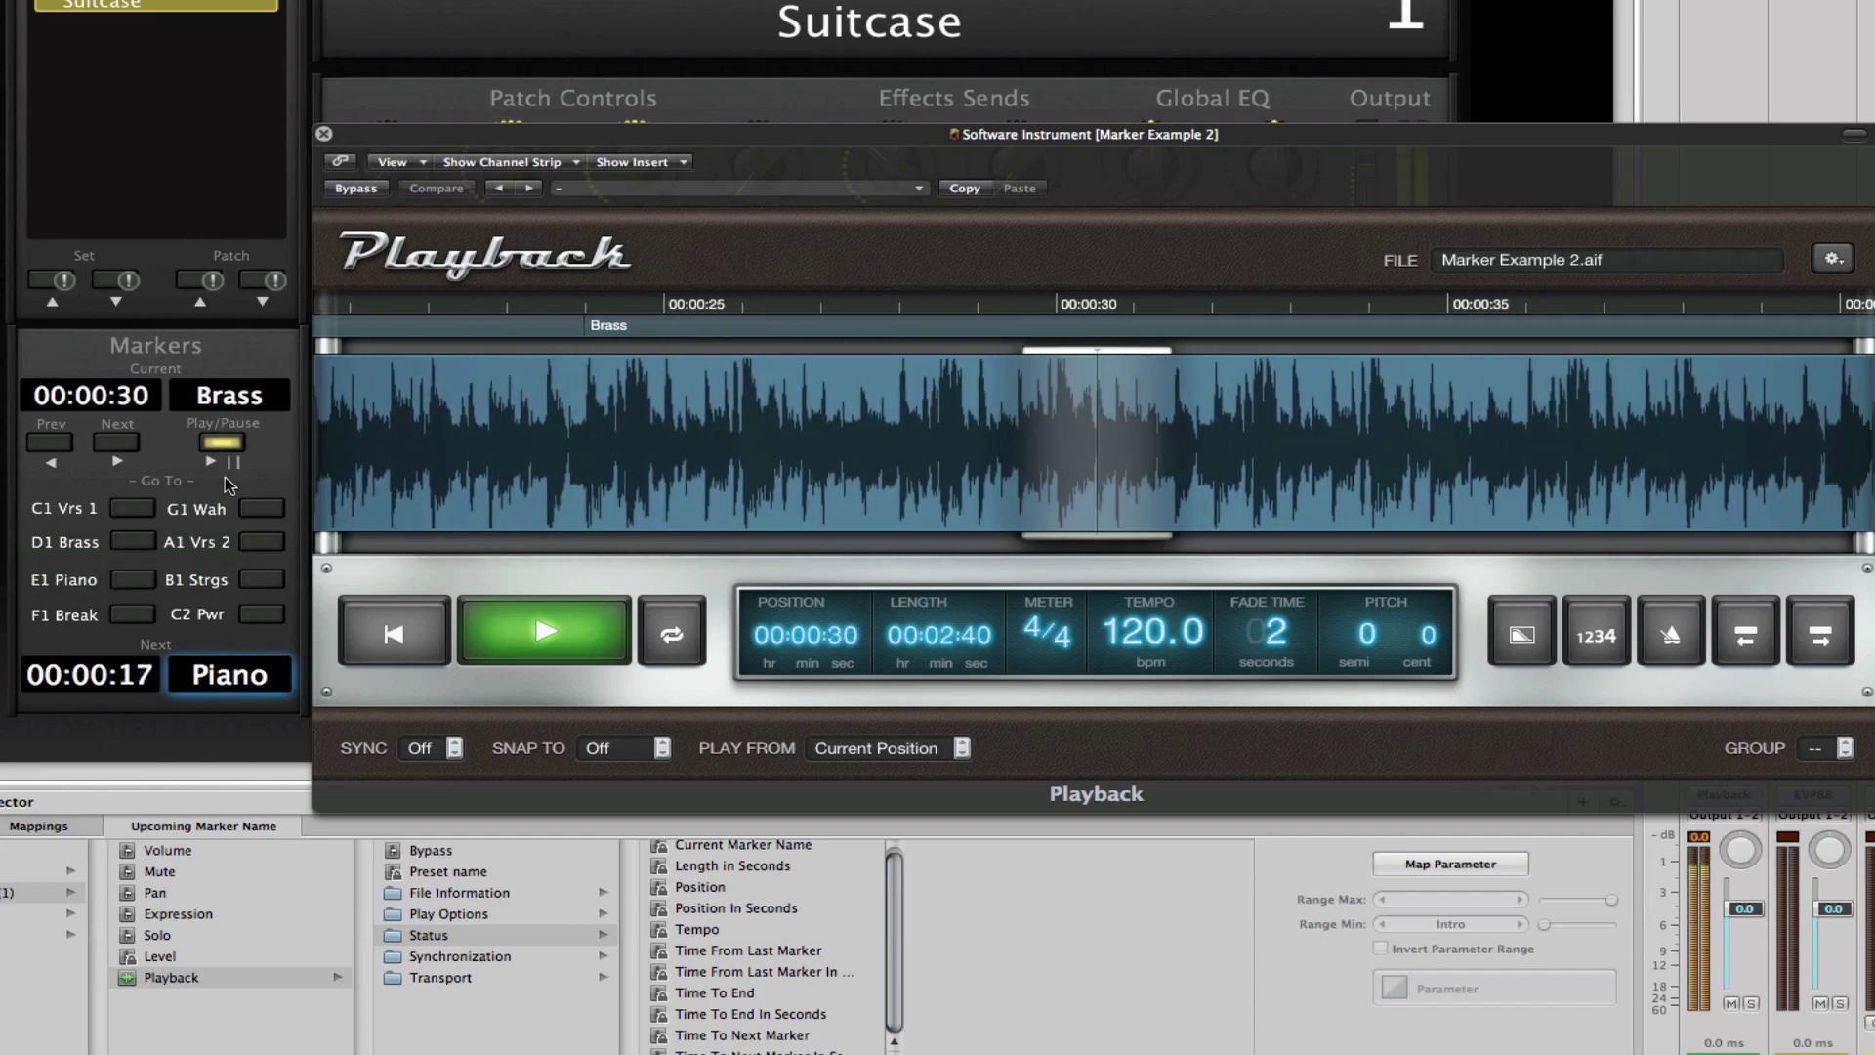
key("Right")
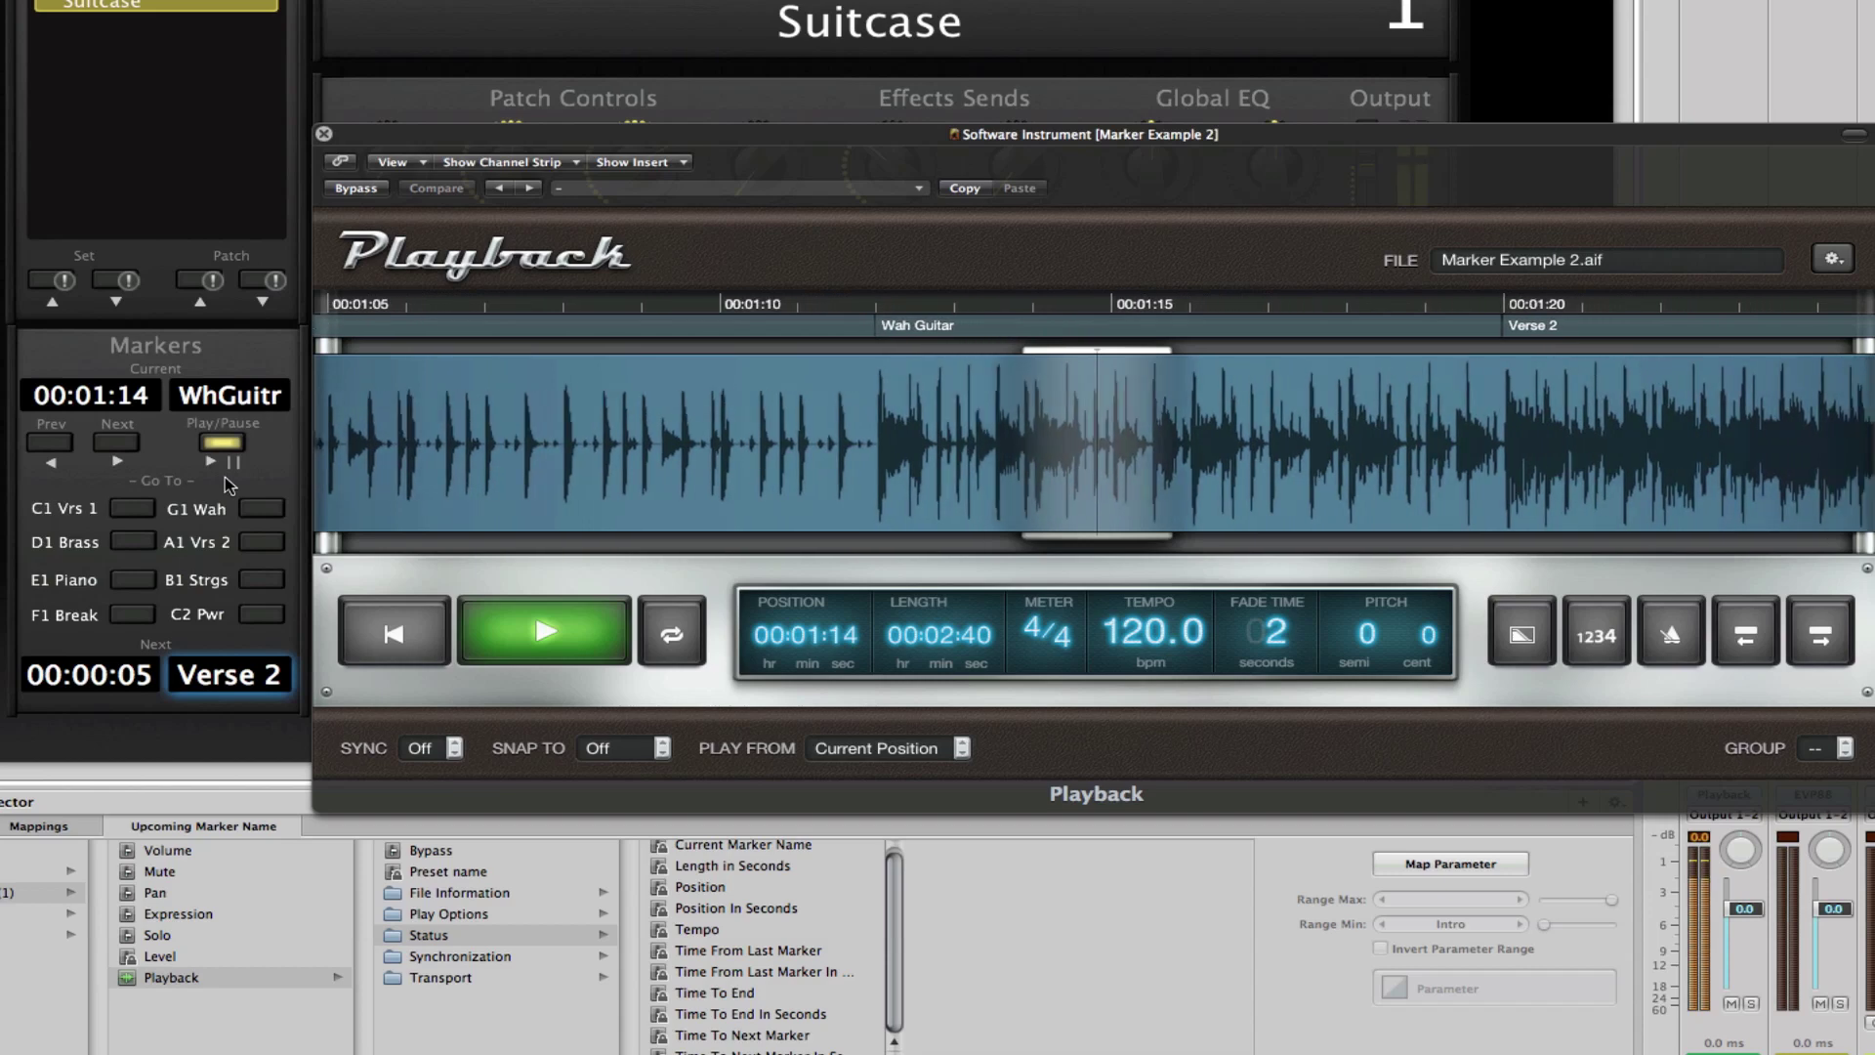
Skip ahead to Verse 2 and Strings, then jump back twice toward Power
key("Right")
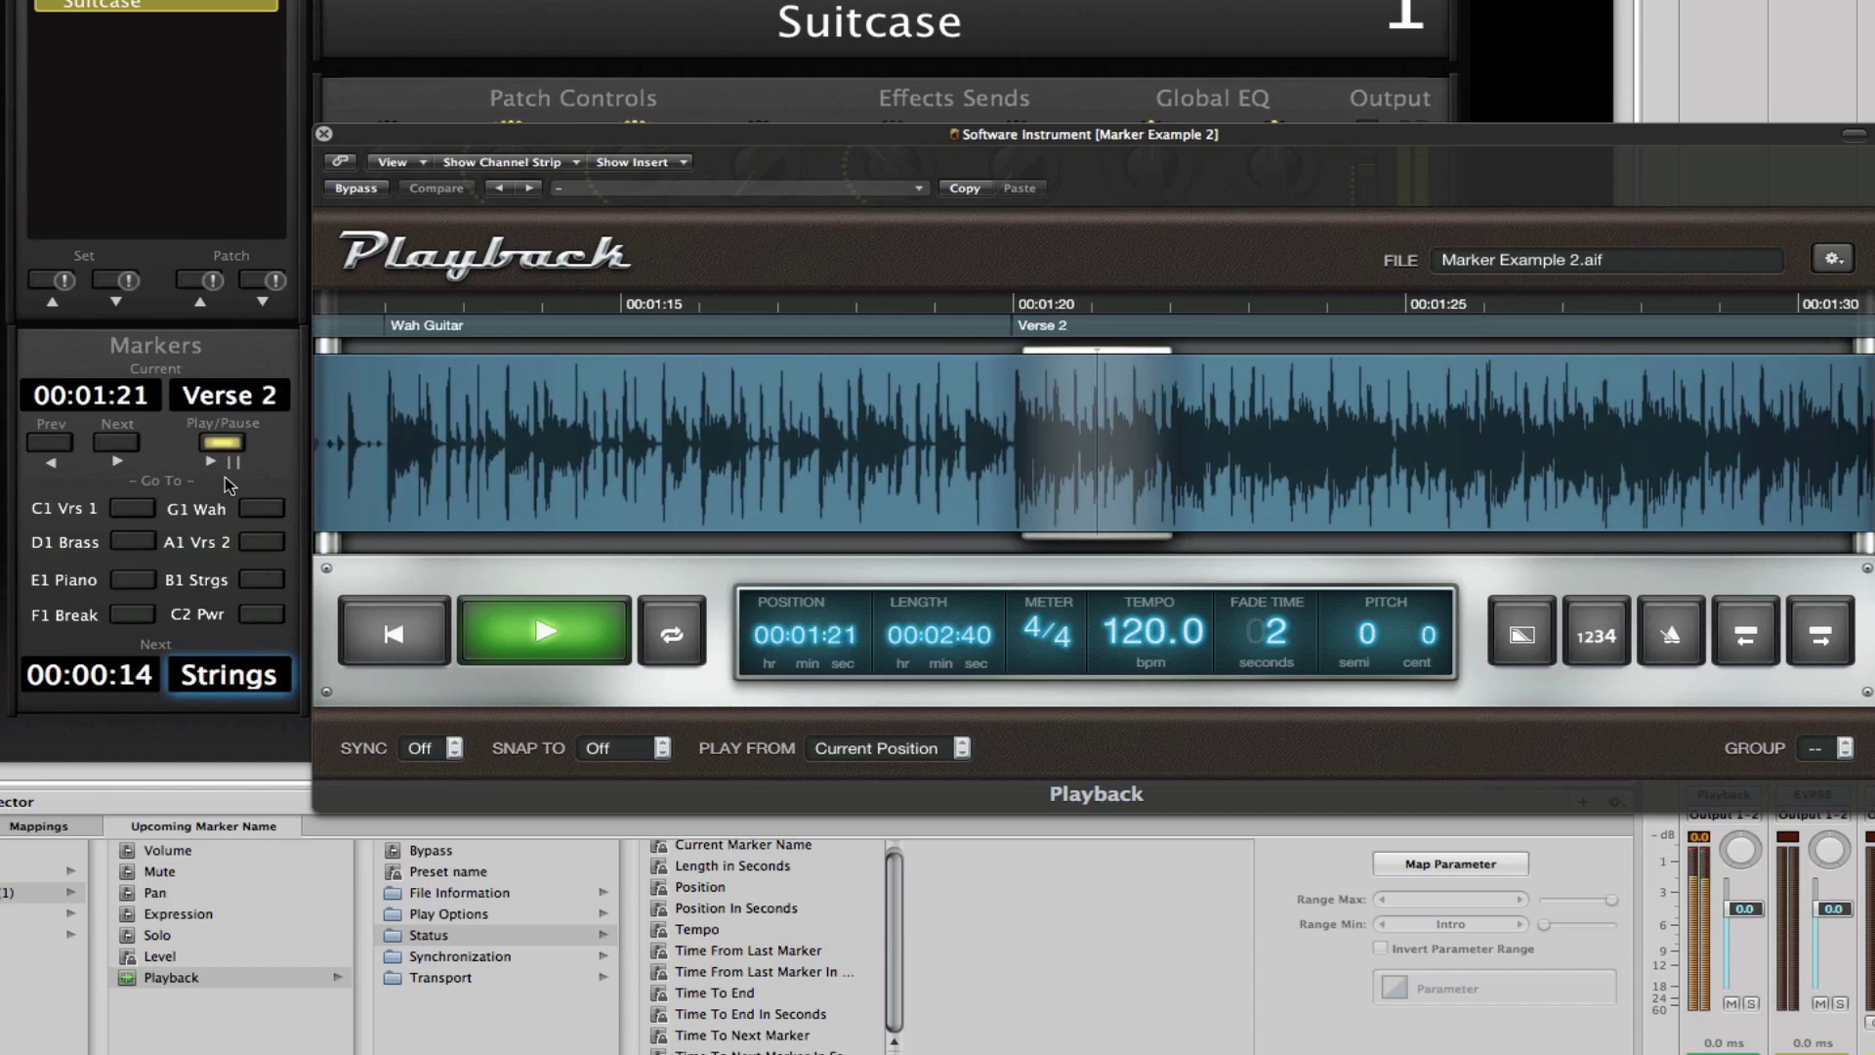
key("Right")
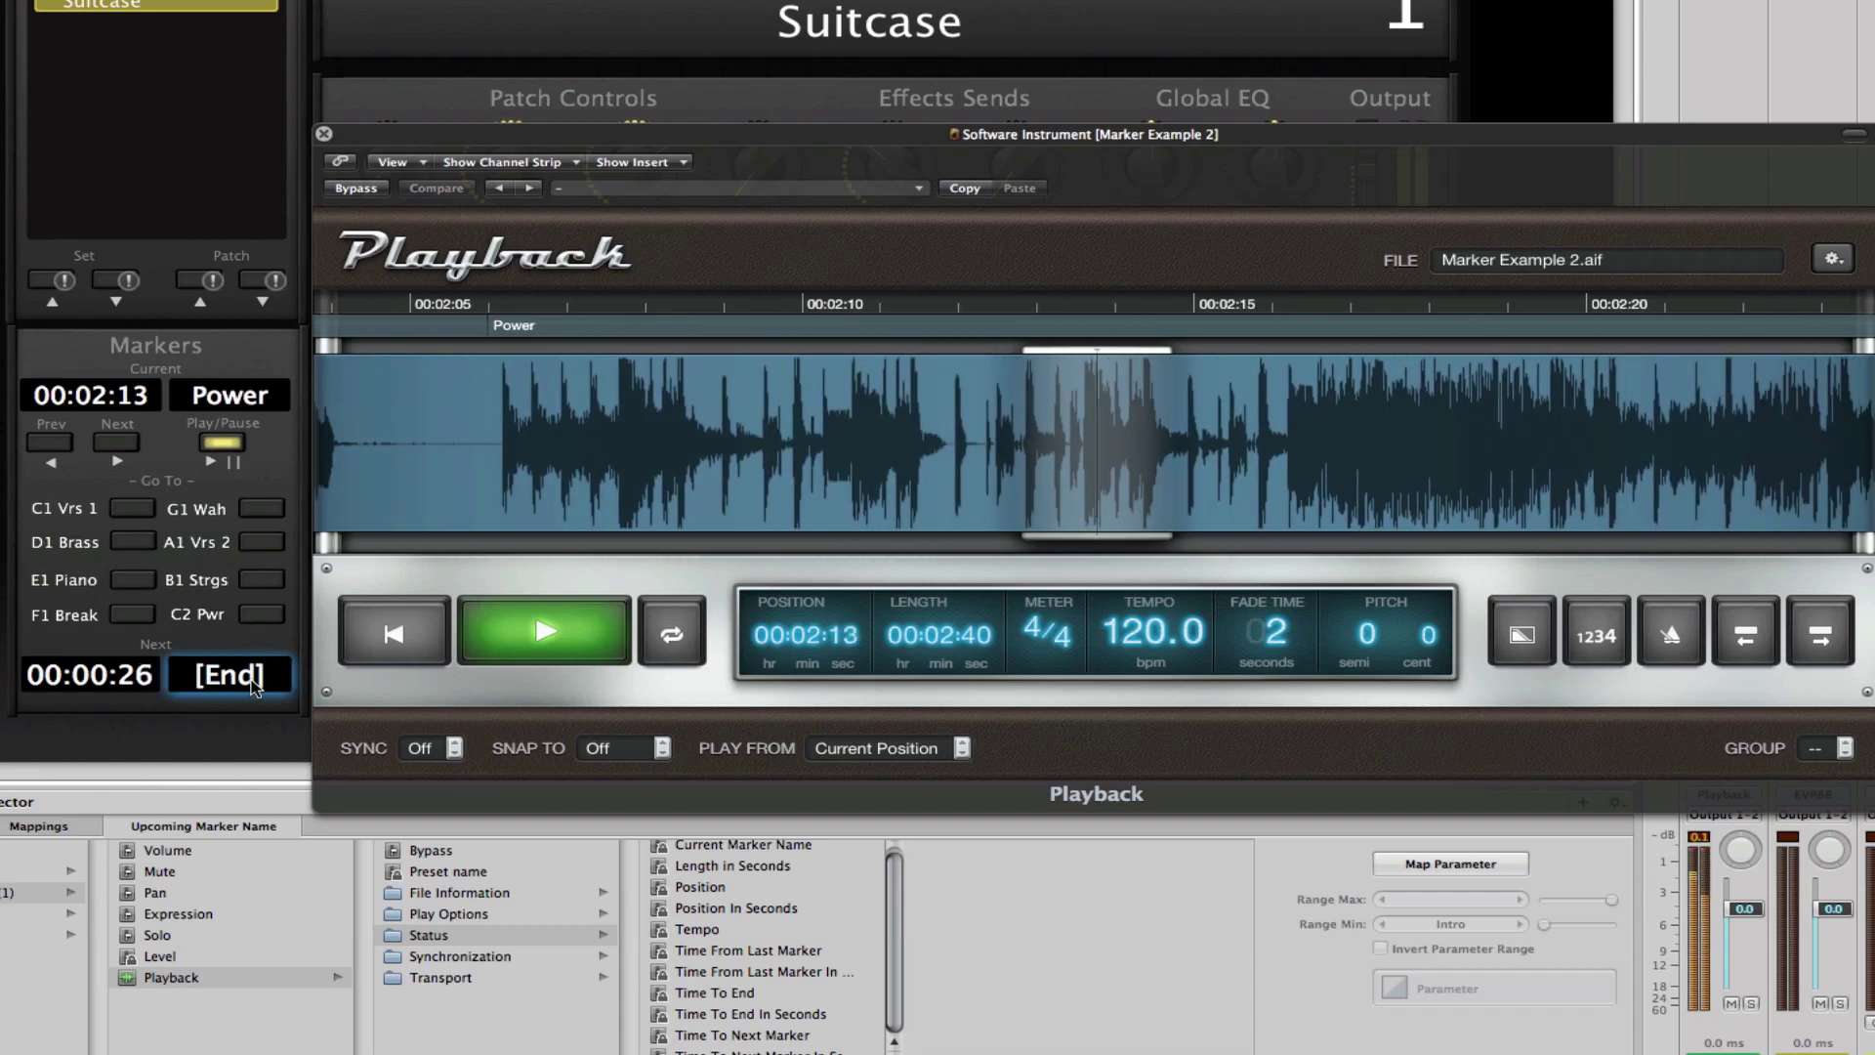
key("Left")
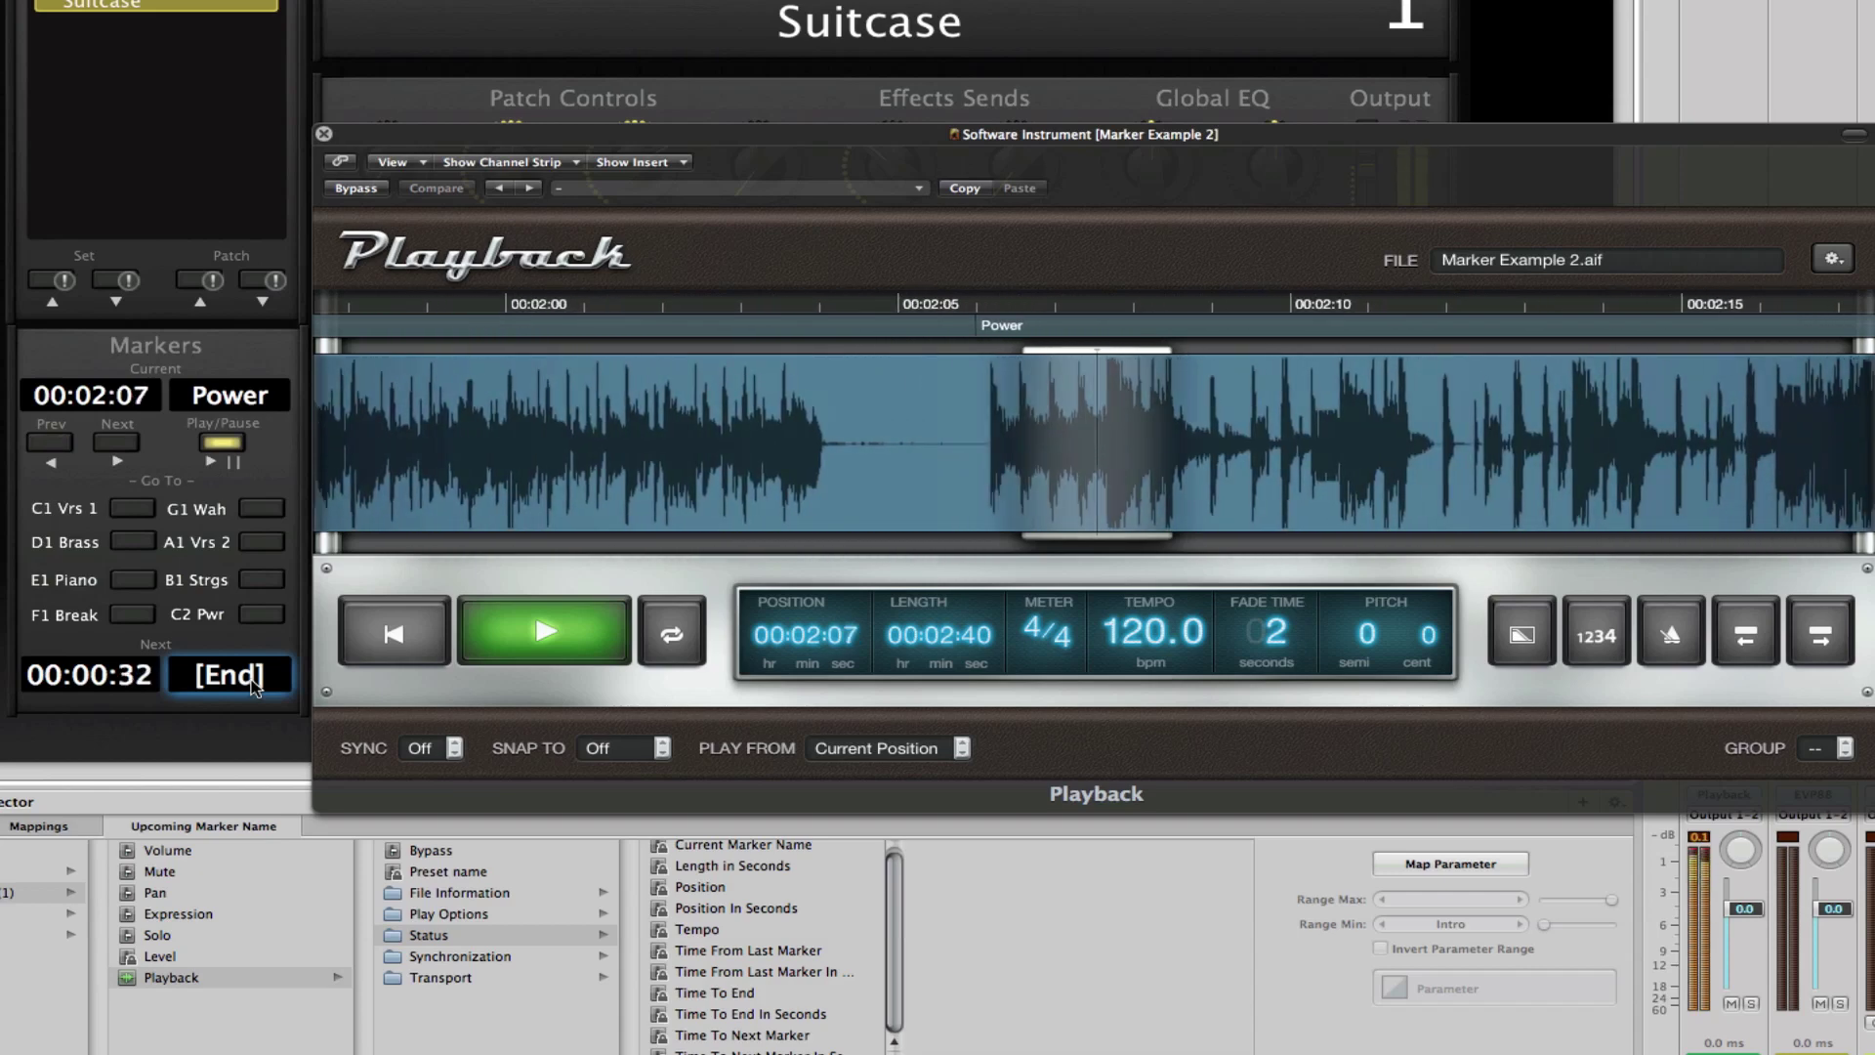
key("Left")
key("Left")
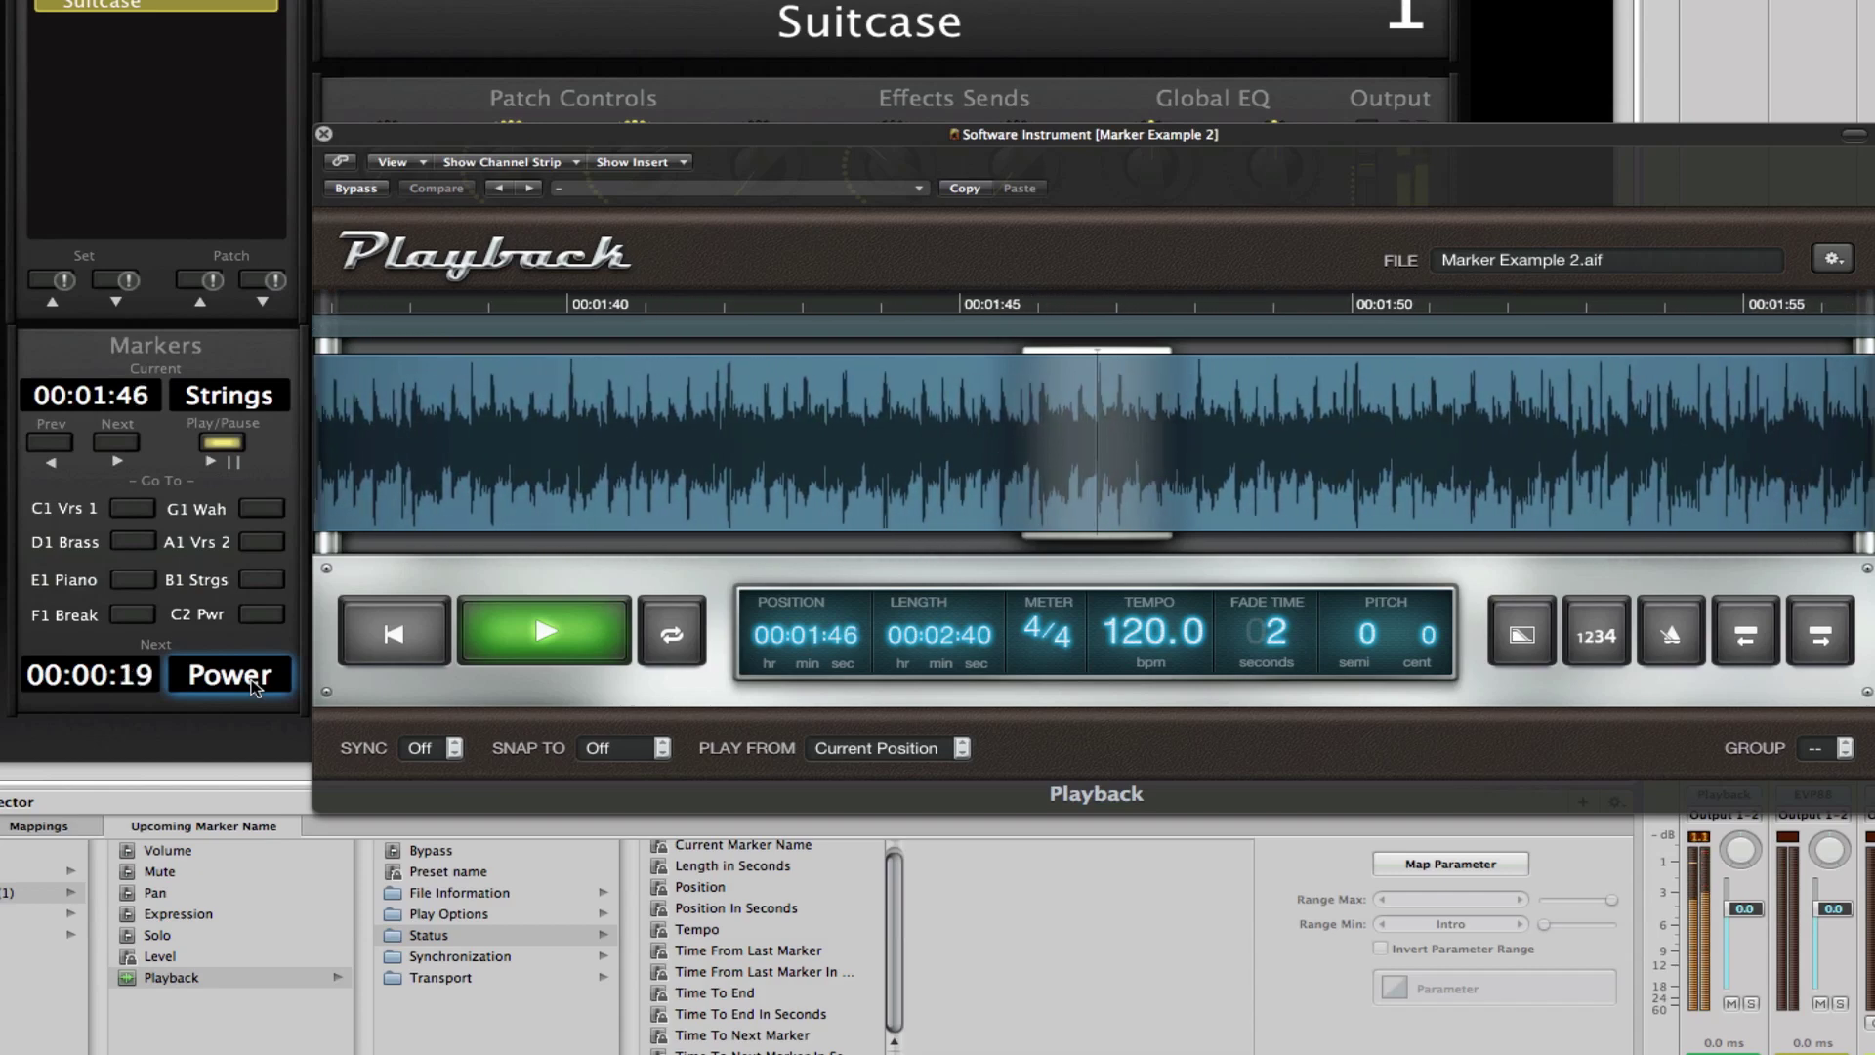
Pause playback at 00:01:47 in the Strings section
key("space")
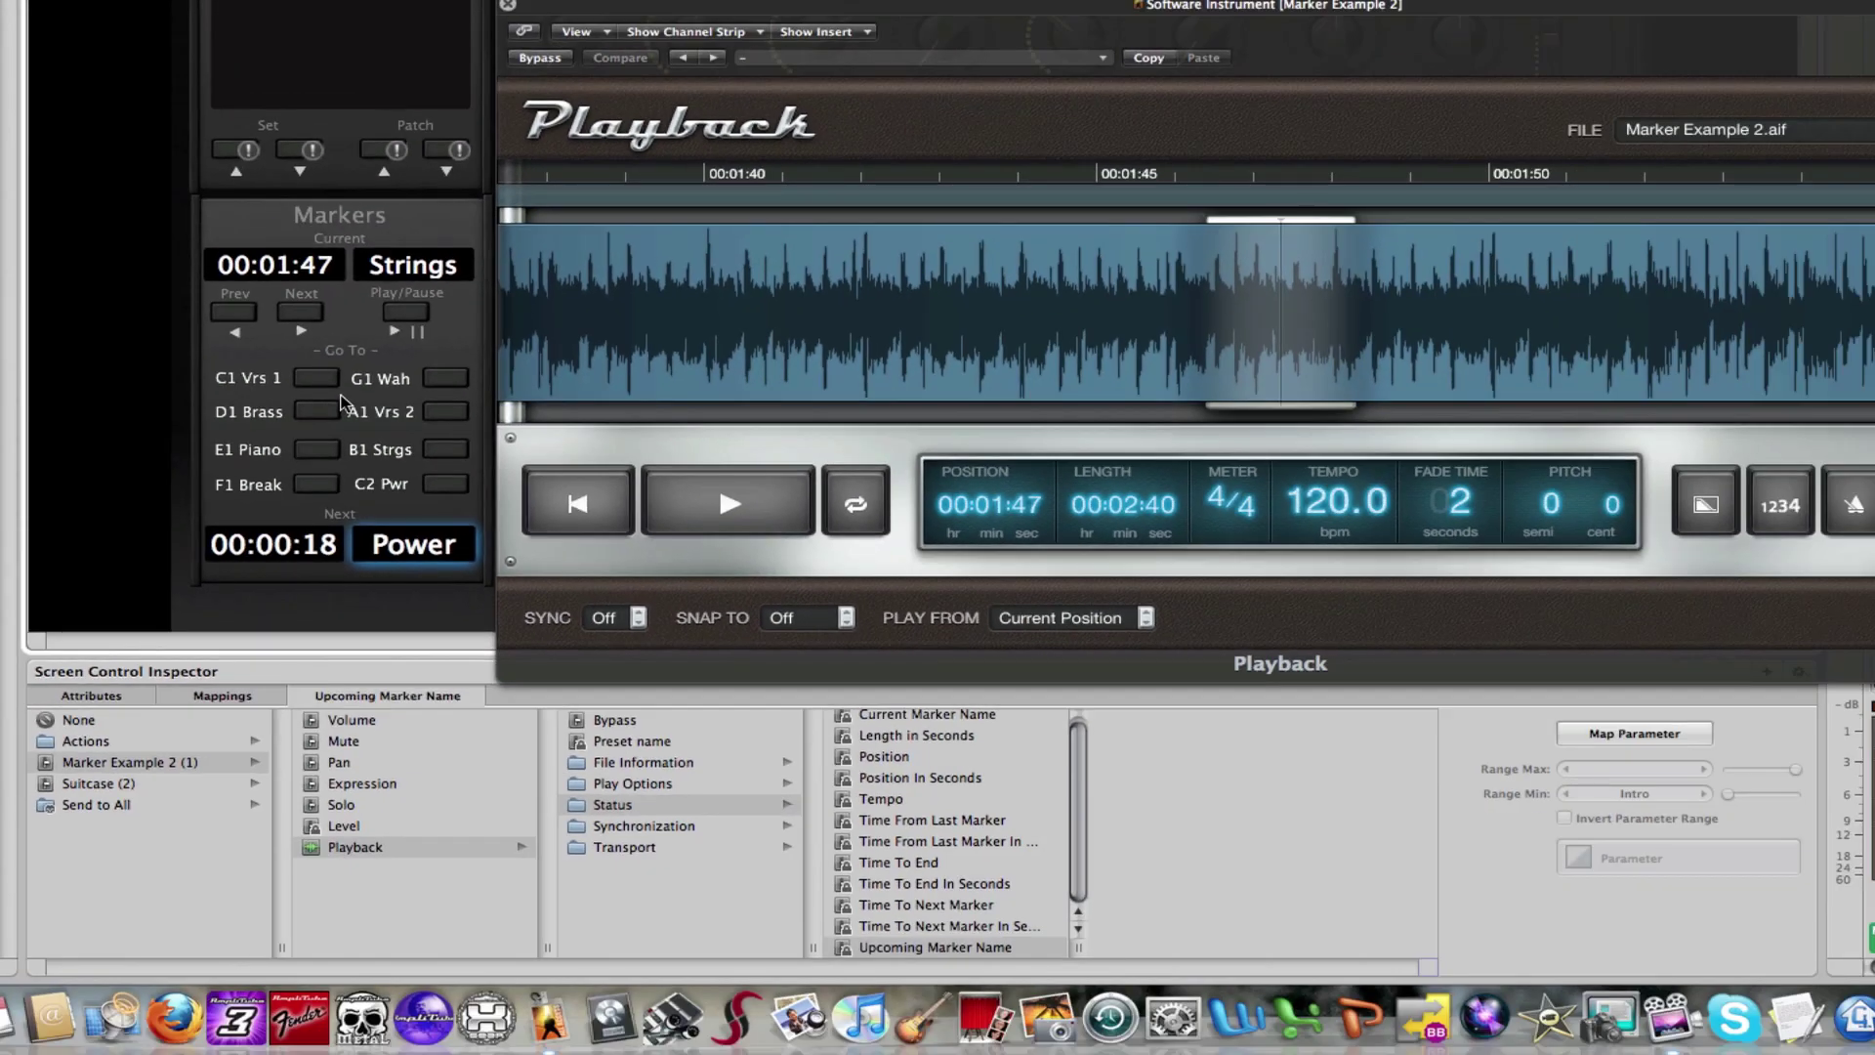
Resume playback, jump back to Verse 1 three times with C, then stop at Wah Guitar (00:01:12)
key("space")
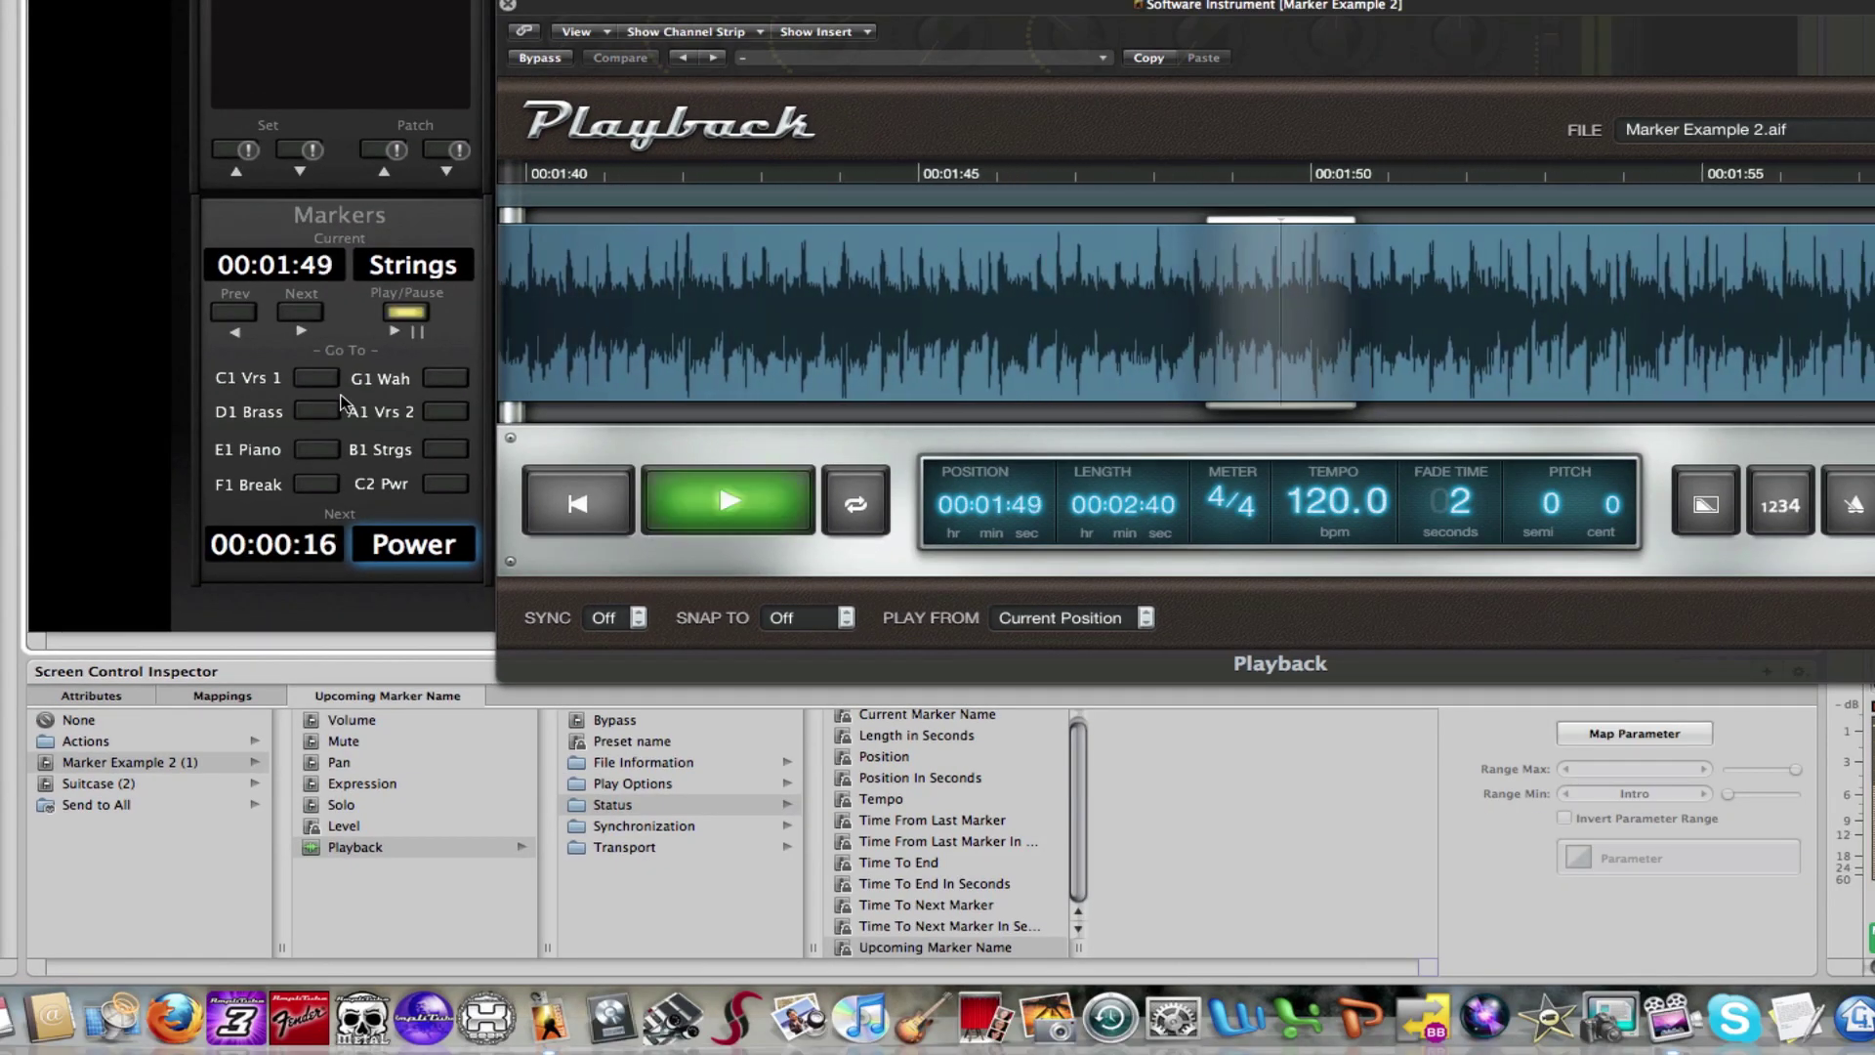
key("c")
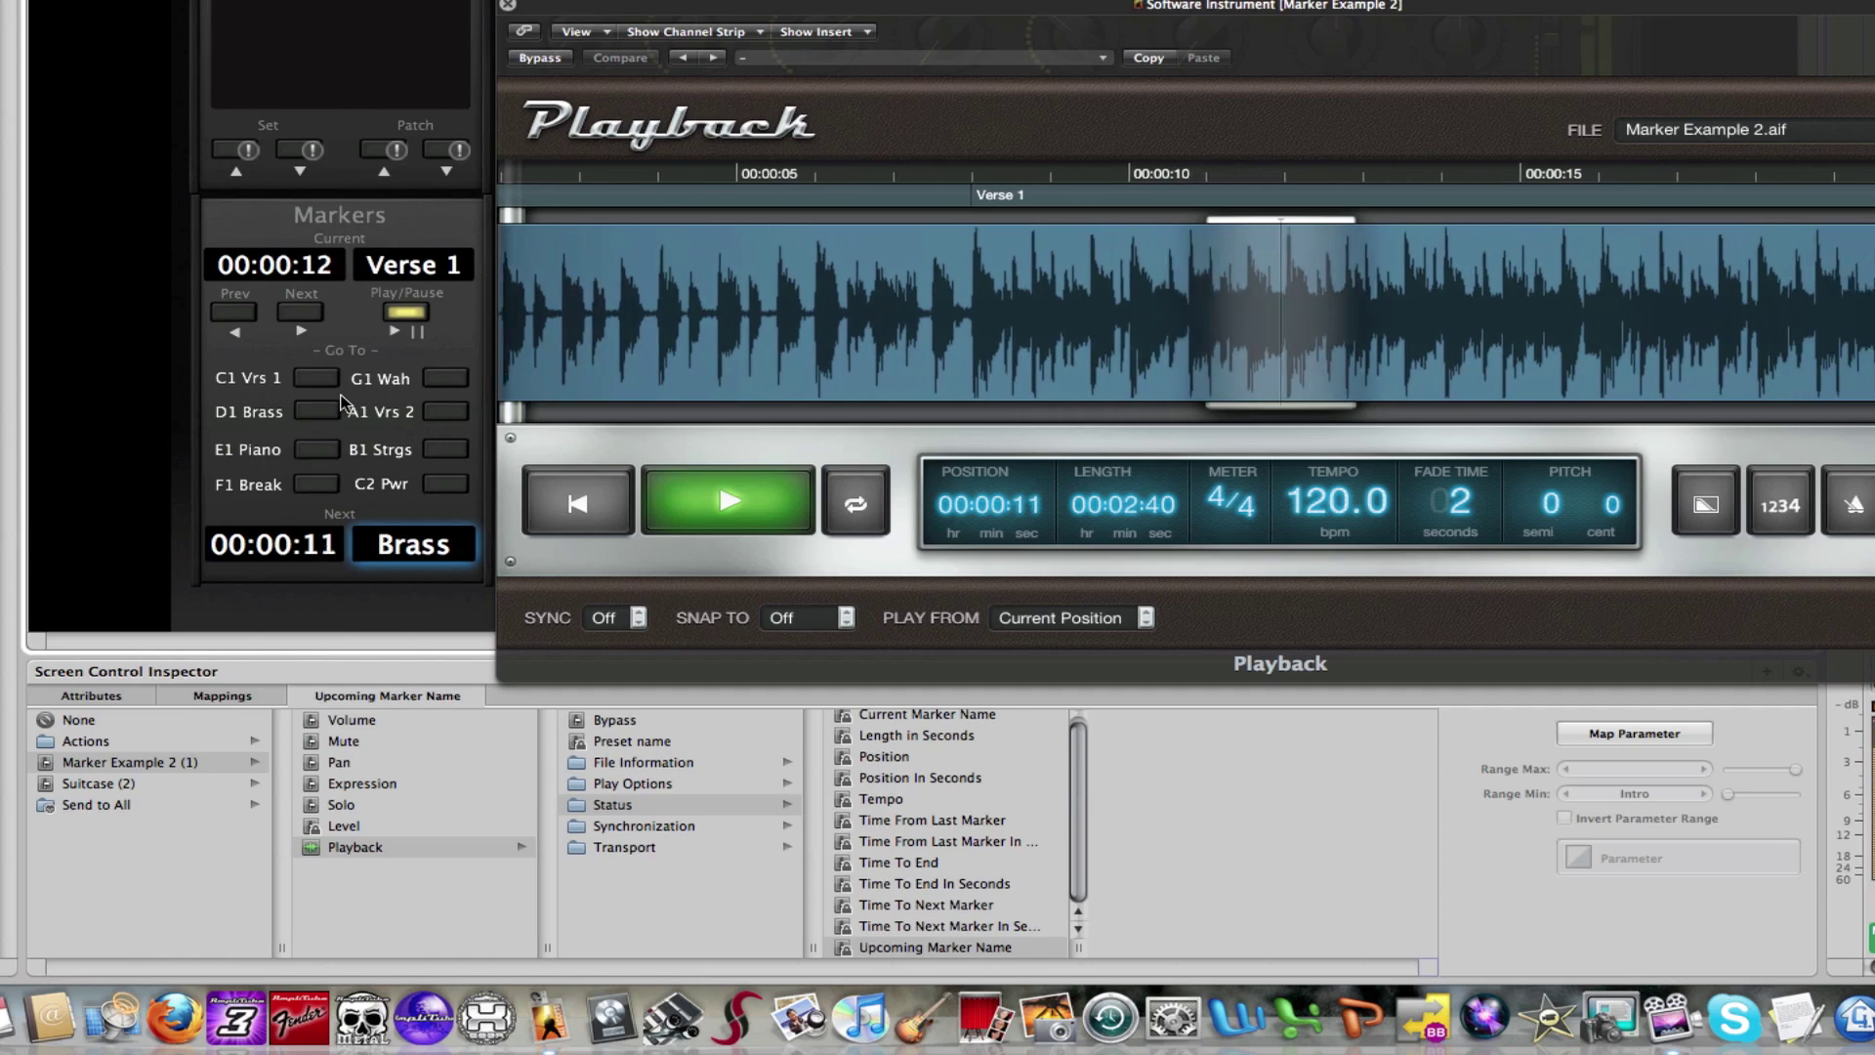
key("c")
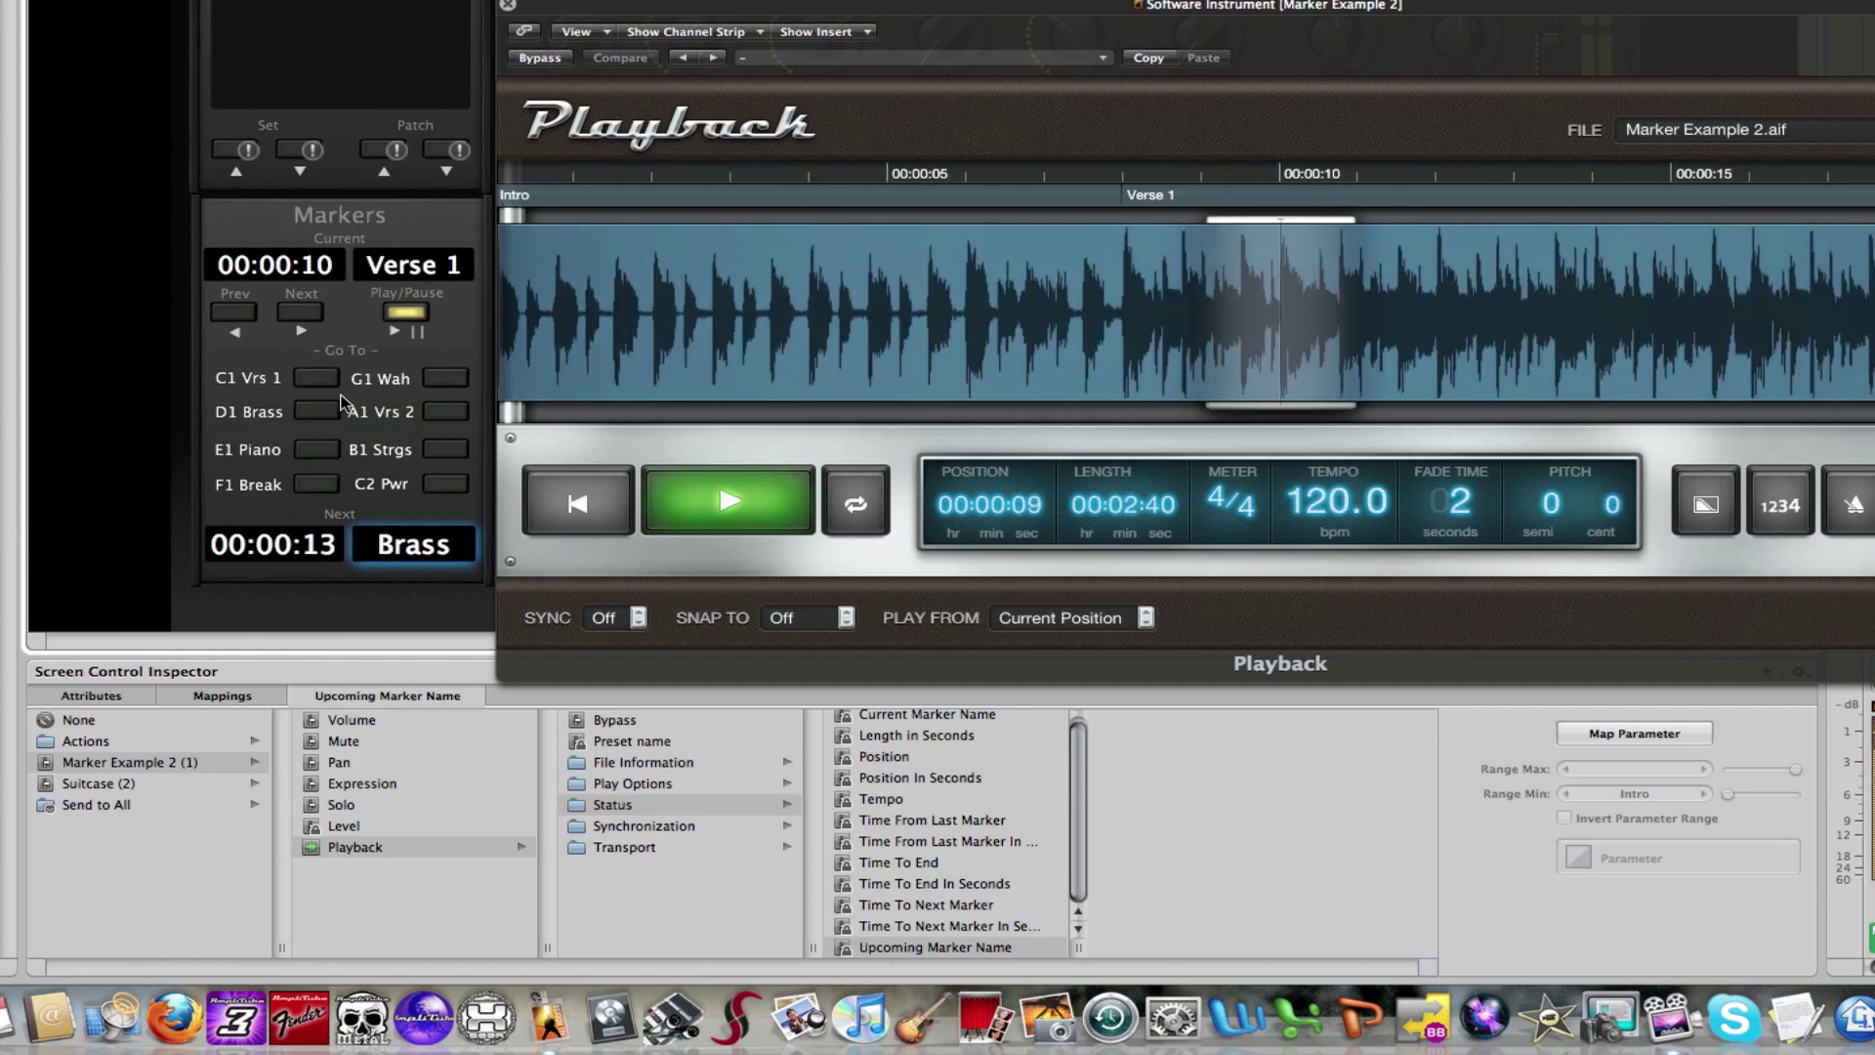
key("c")
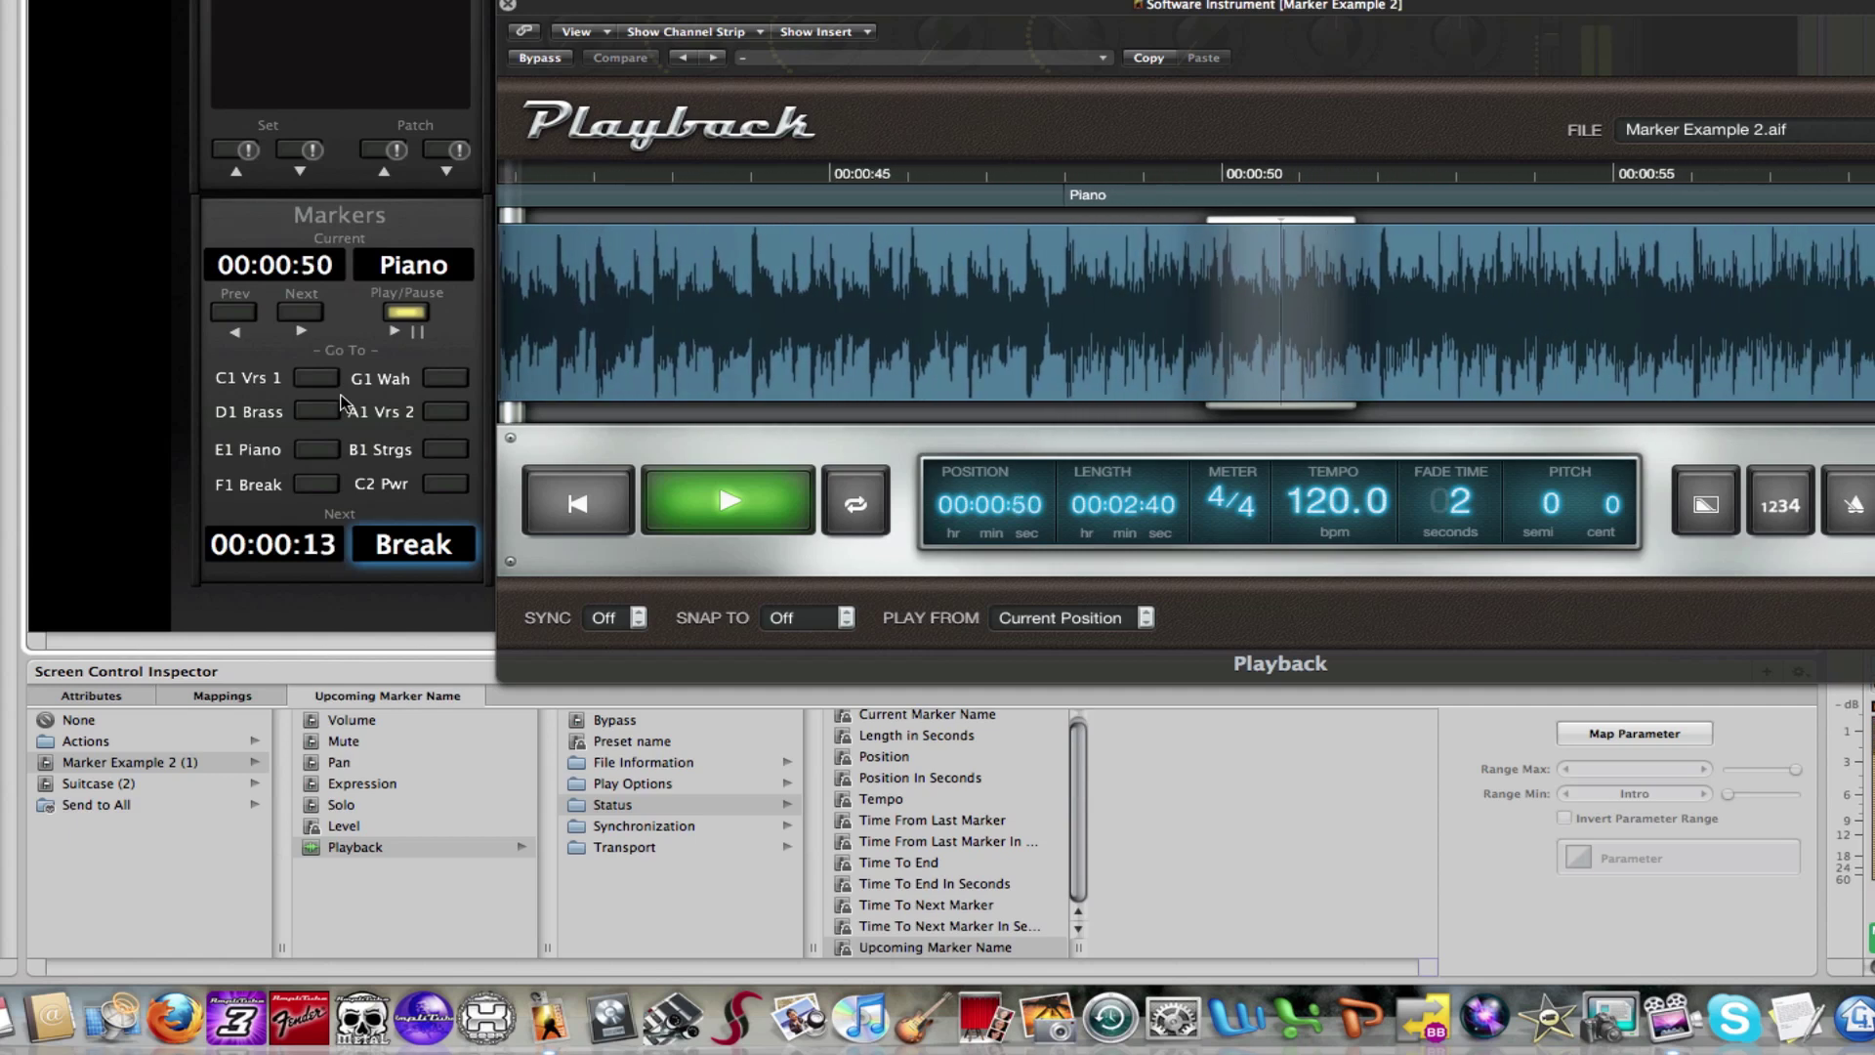
key("space")
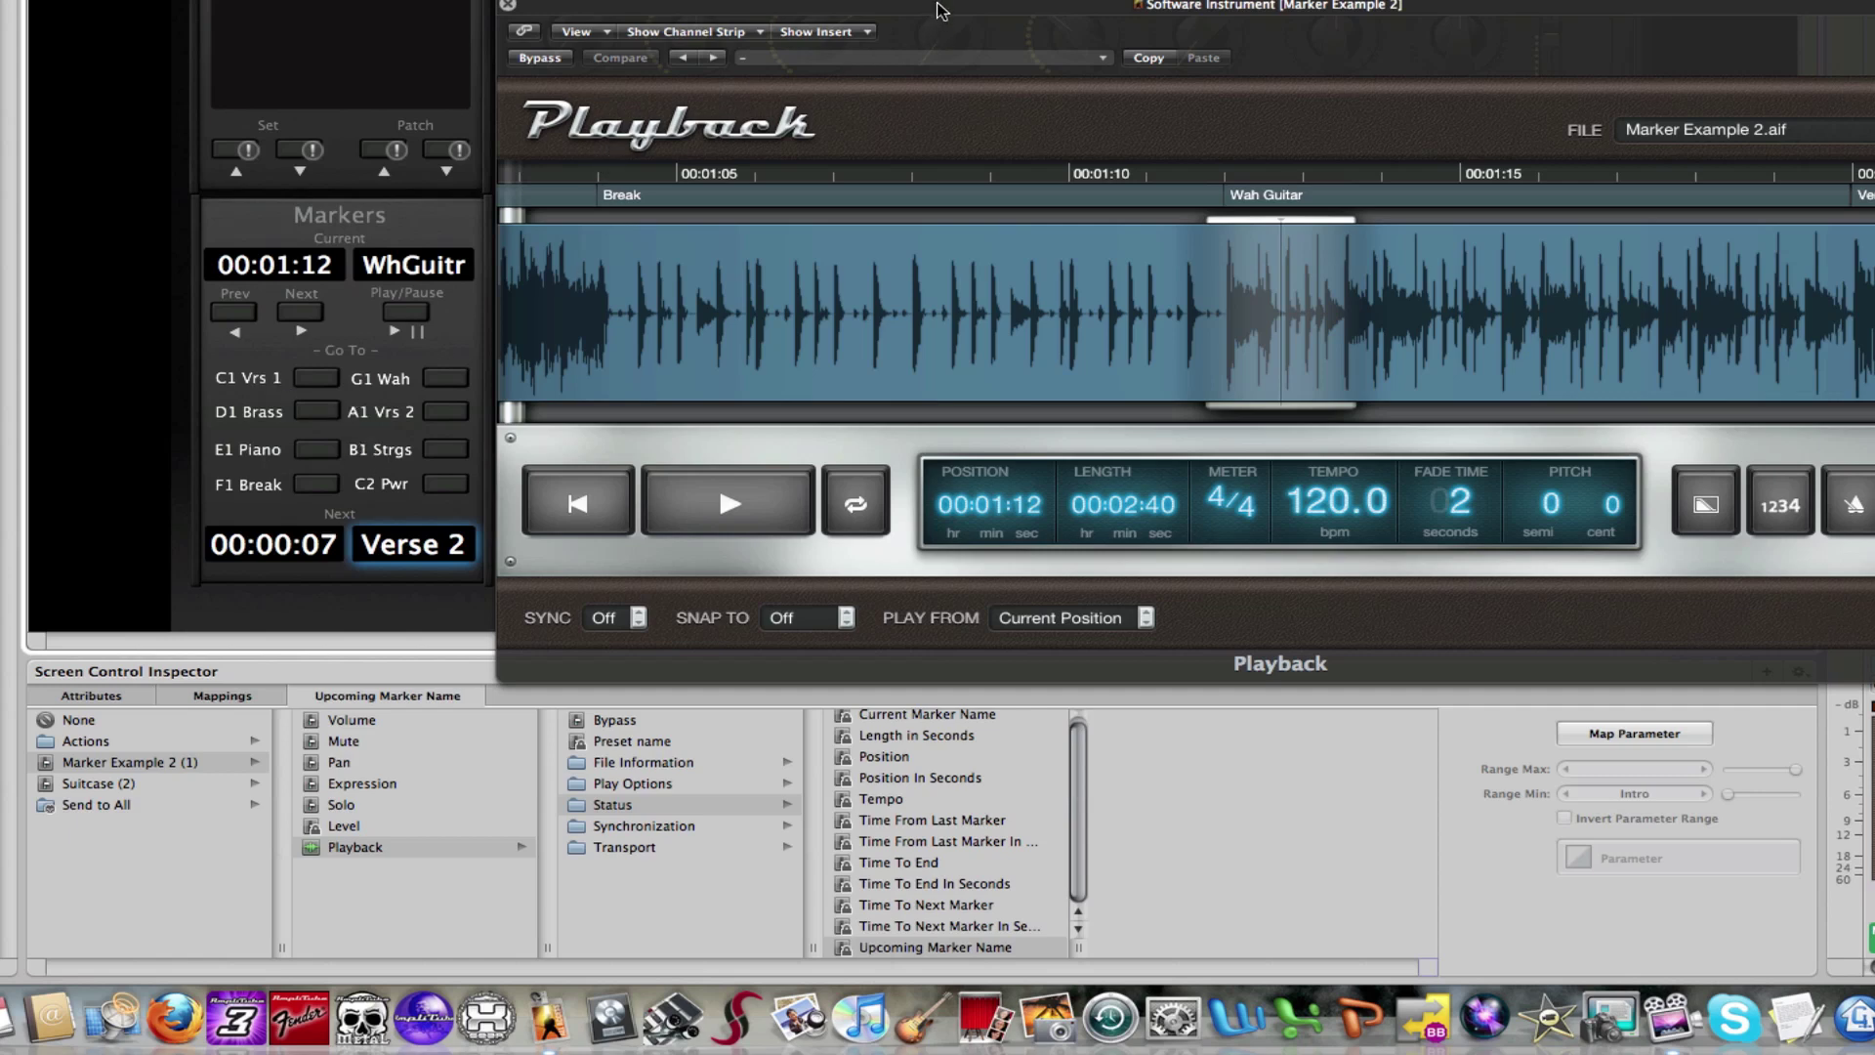
Drag the Playback window up to reveal the layout underneath
left_click_drag(937, 12, 931, 0)
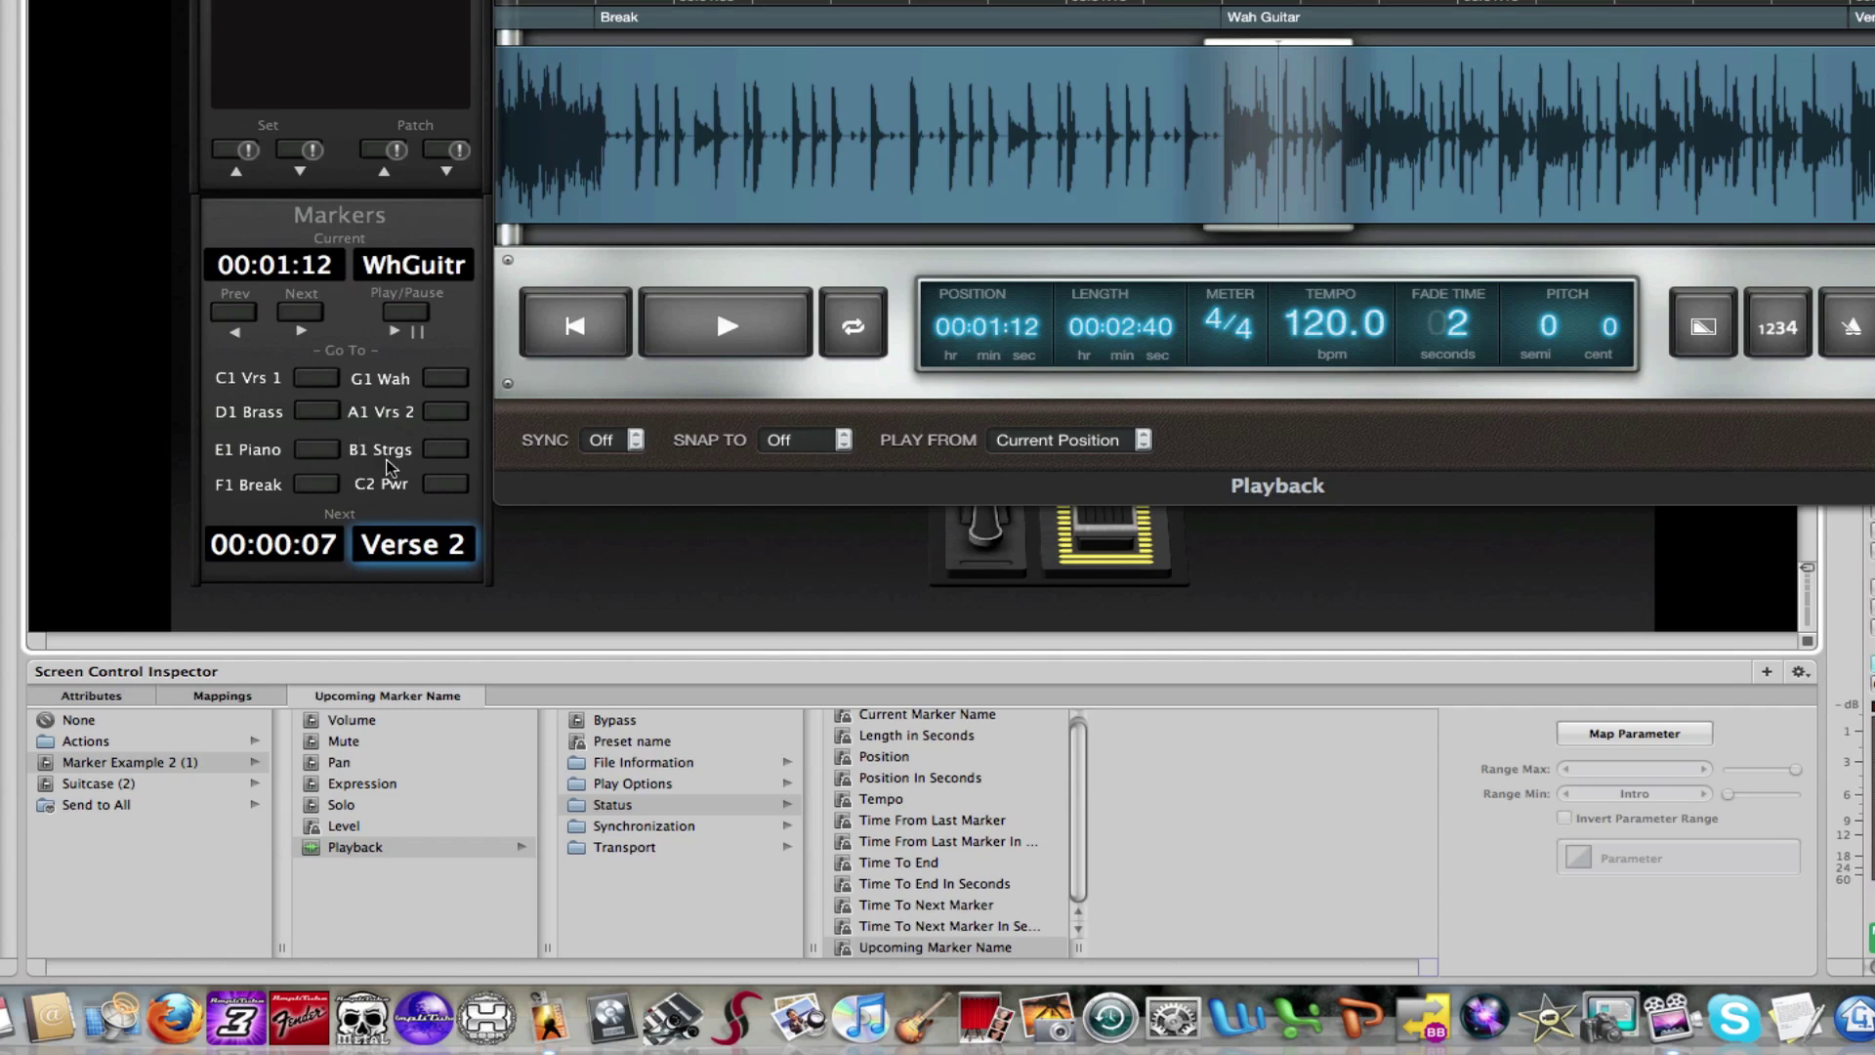
Inspect the Go to Marker targets of the C1 Vrs 1, D1 Brass and E1 Piano buttons, ending on Verse 1
left_click(318, 382)
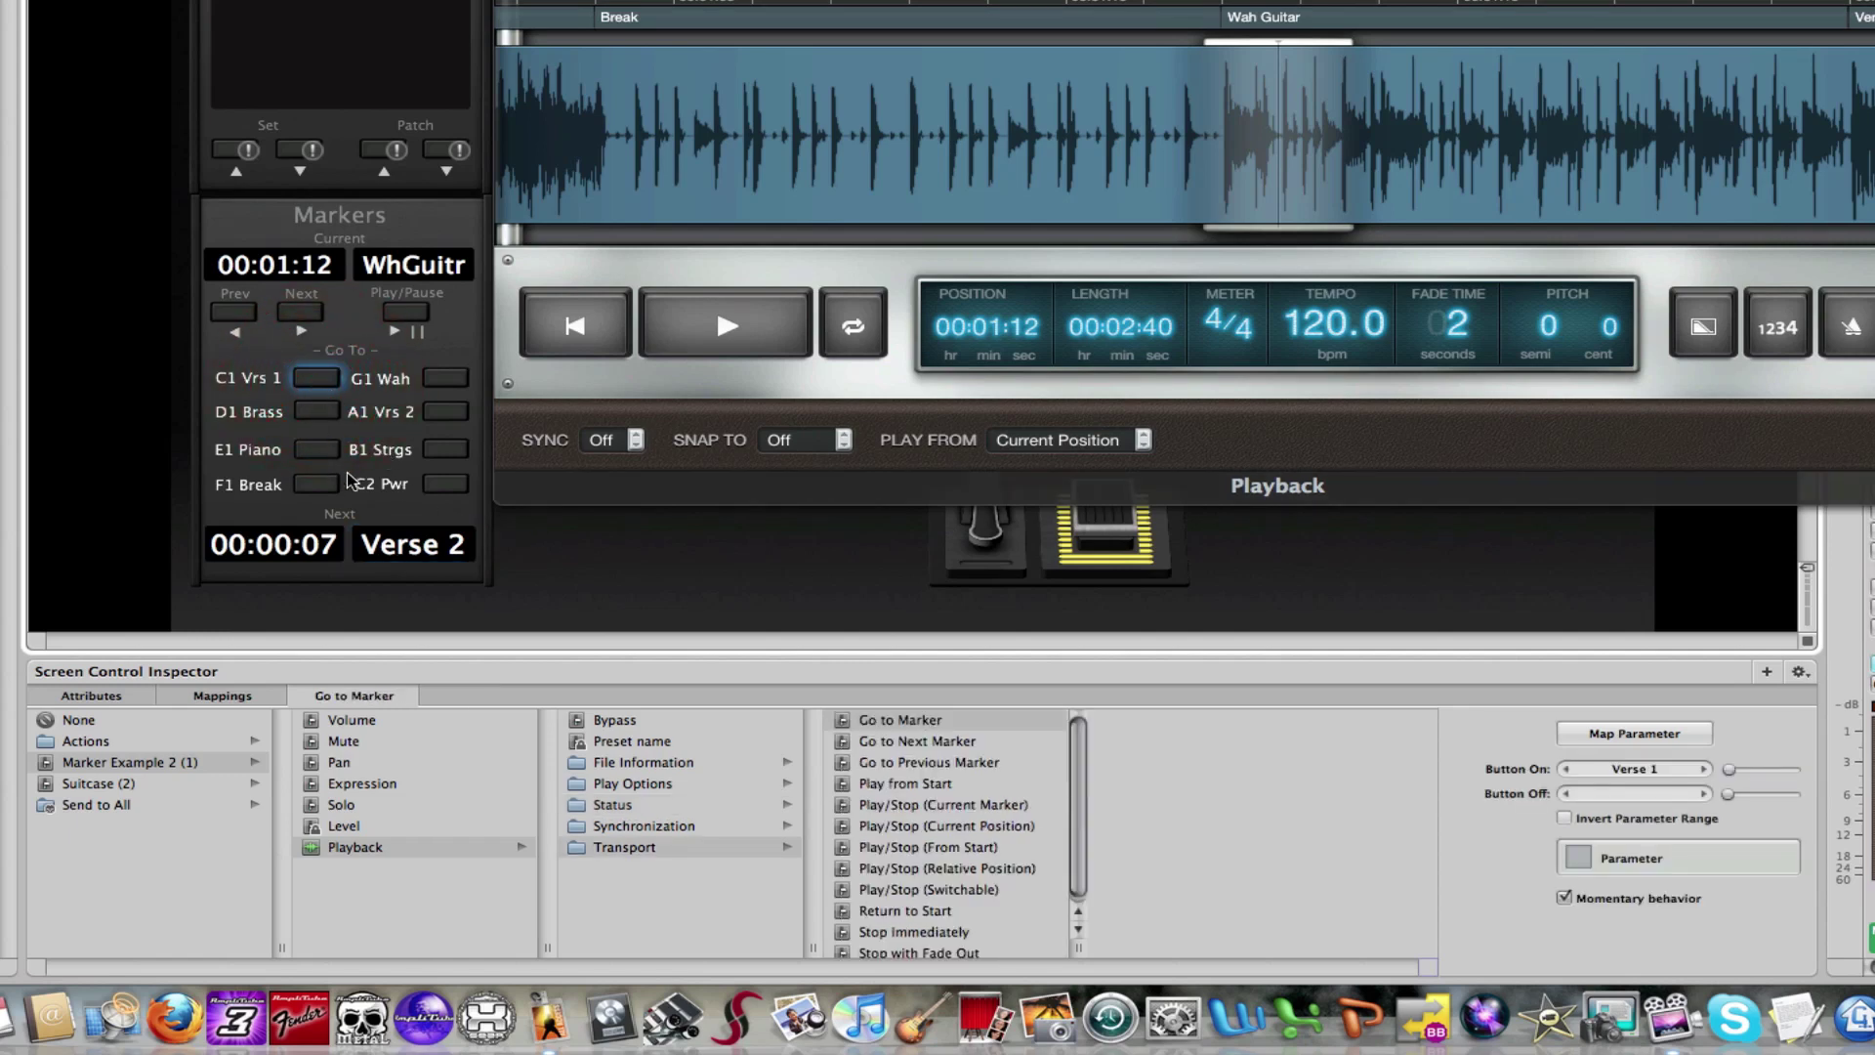
left_click(314, 408)
left_click(317, 449)
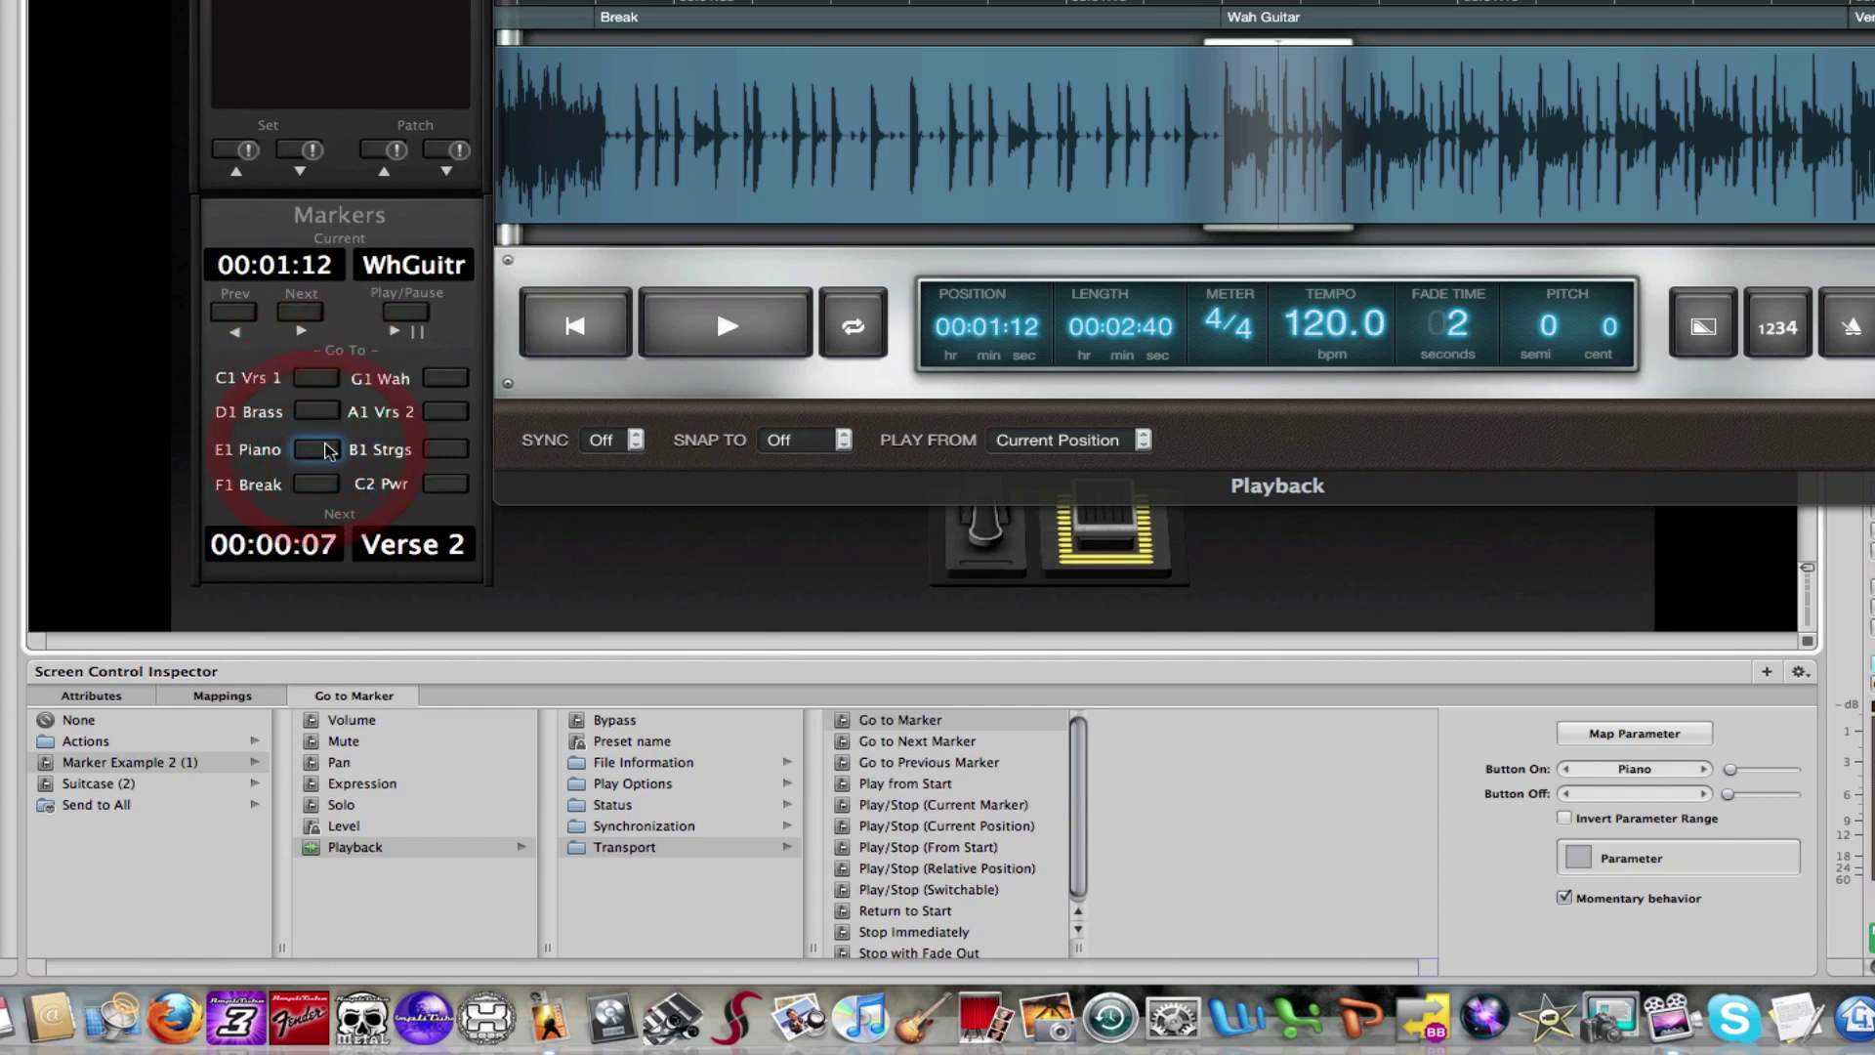
left_click(318, 408)
left_click(316, 377)
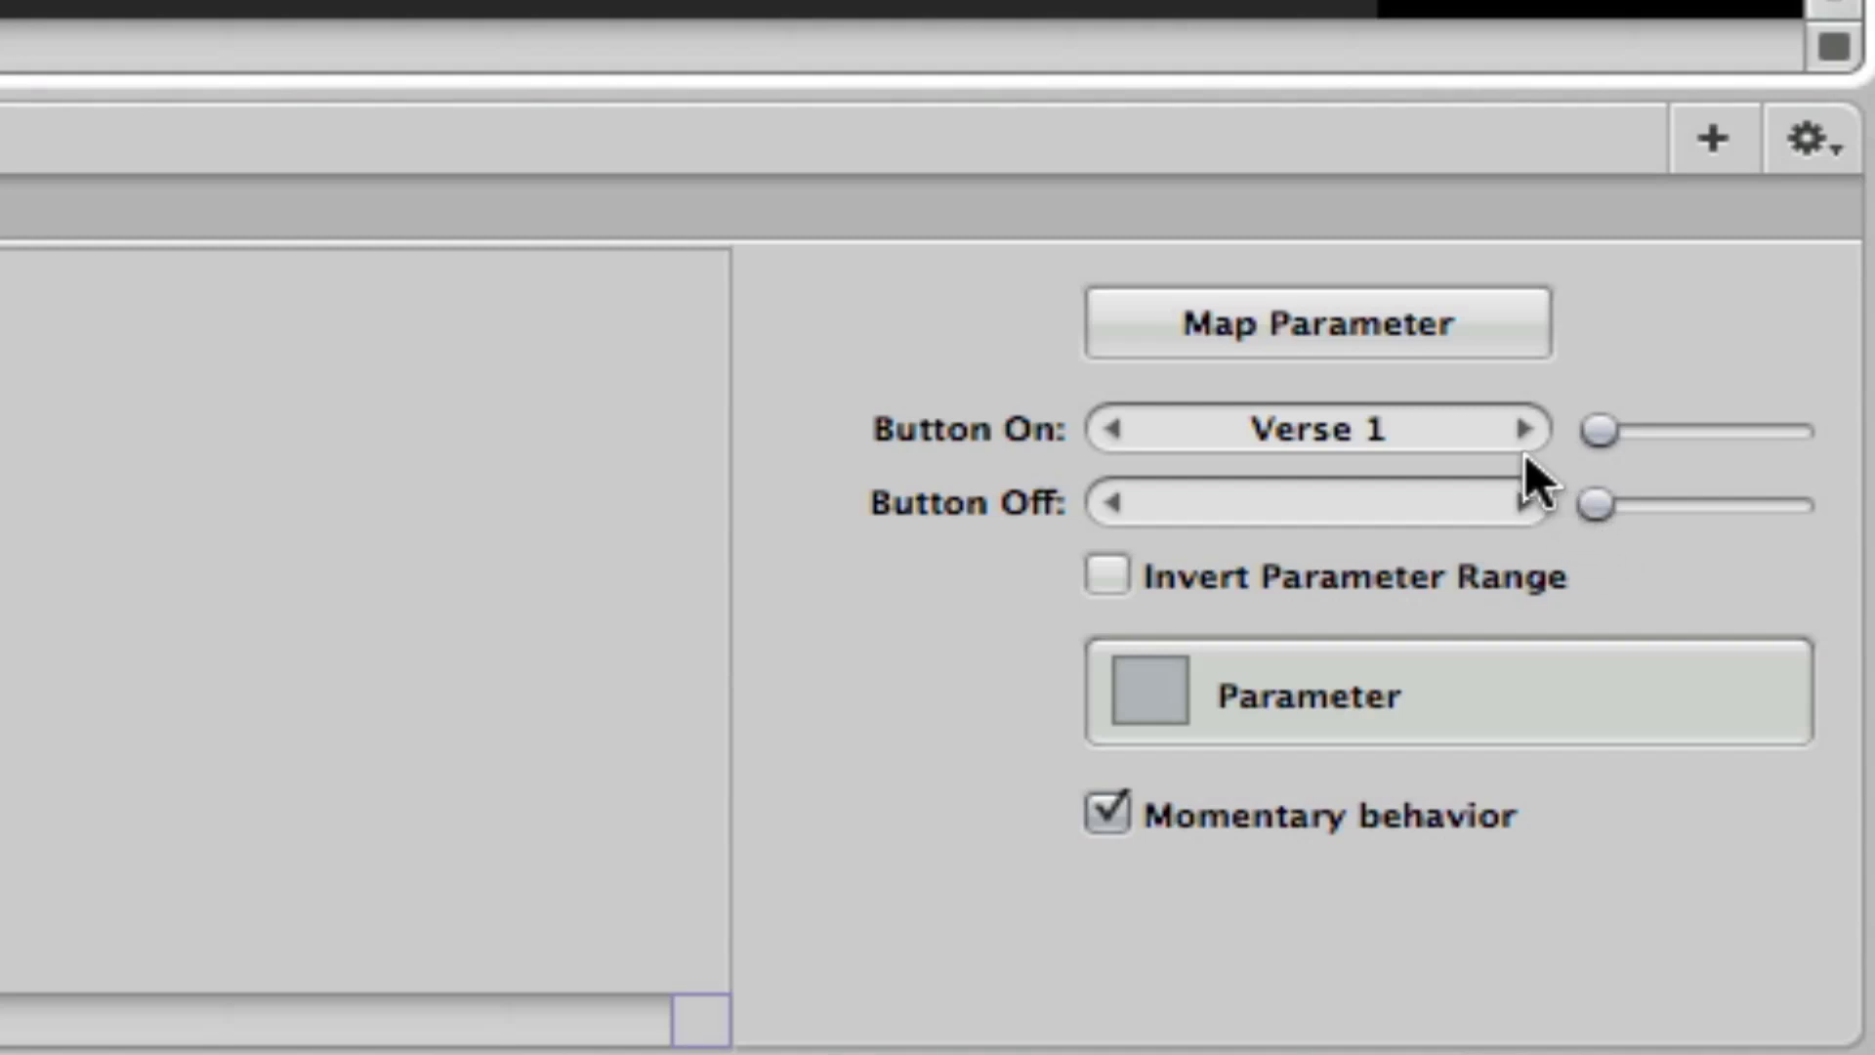
left_click(1522, 430)
left_click(1522, 430)
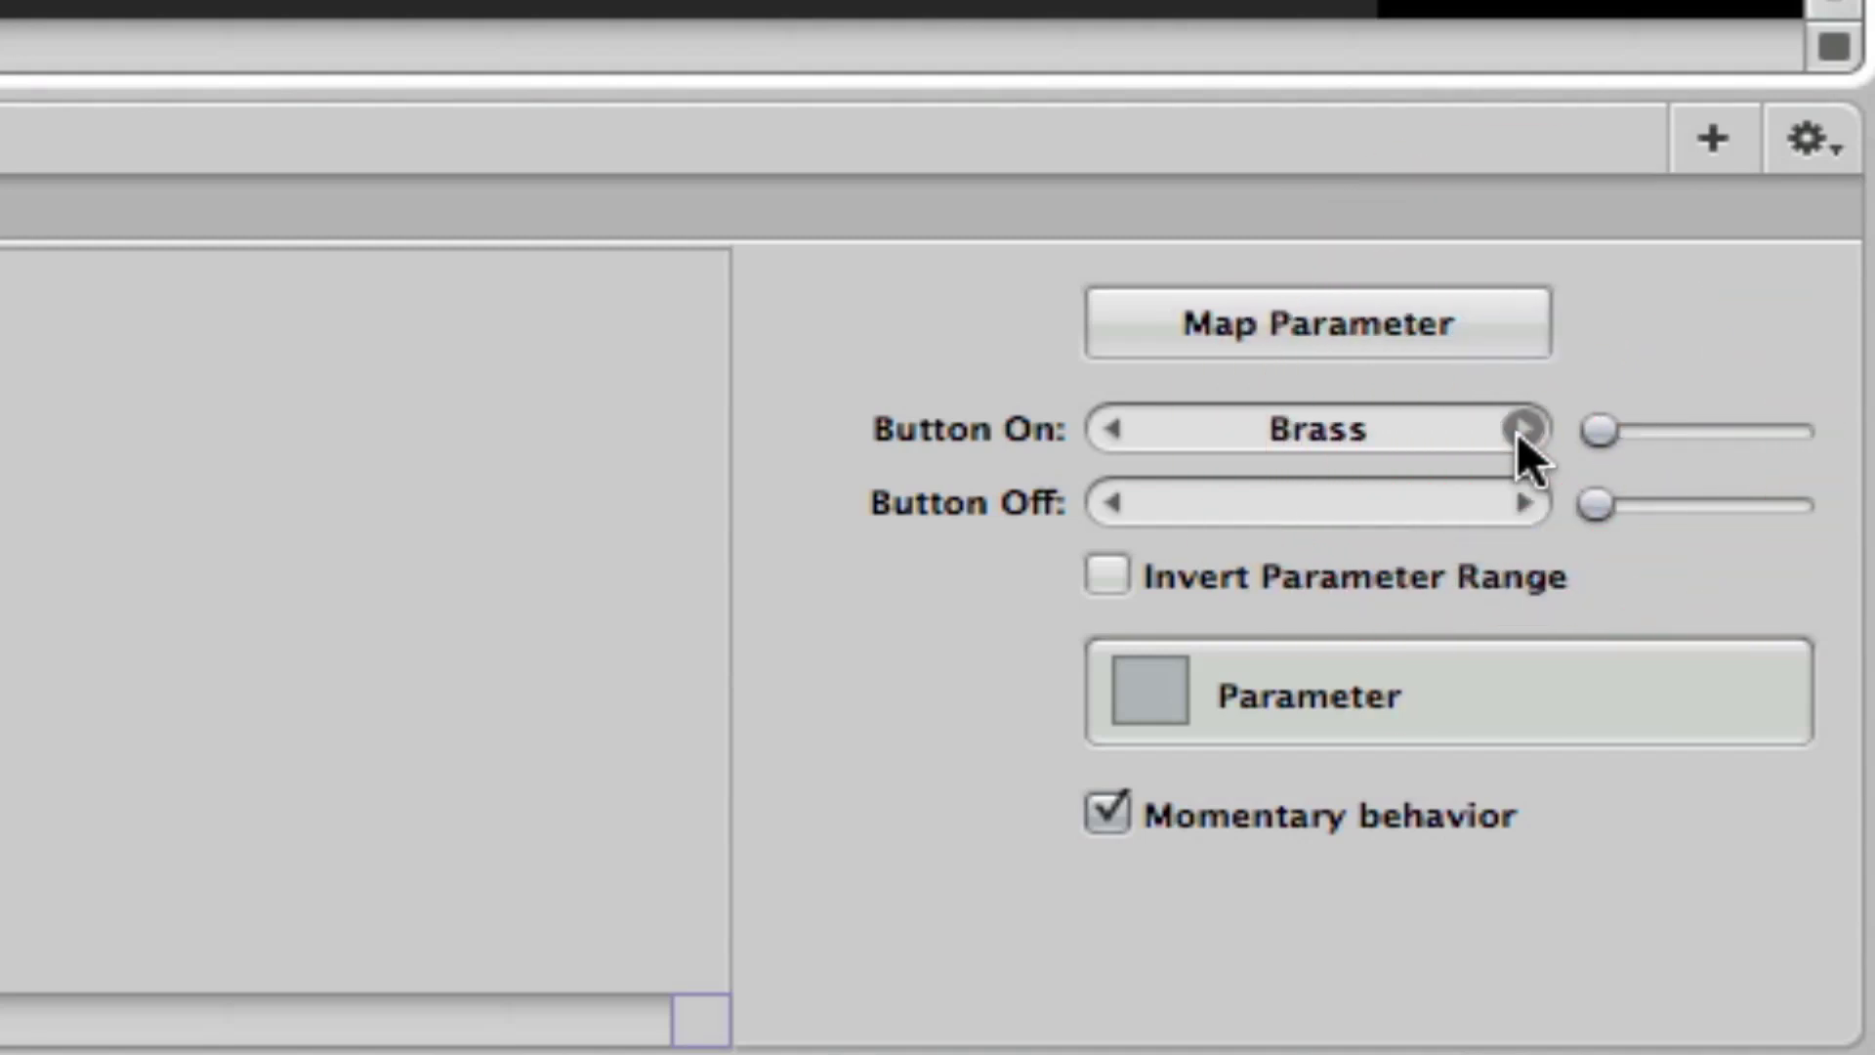
left_click(1116, 430)
left_click(1535, 431)
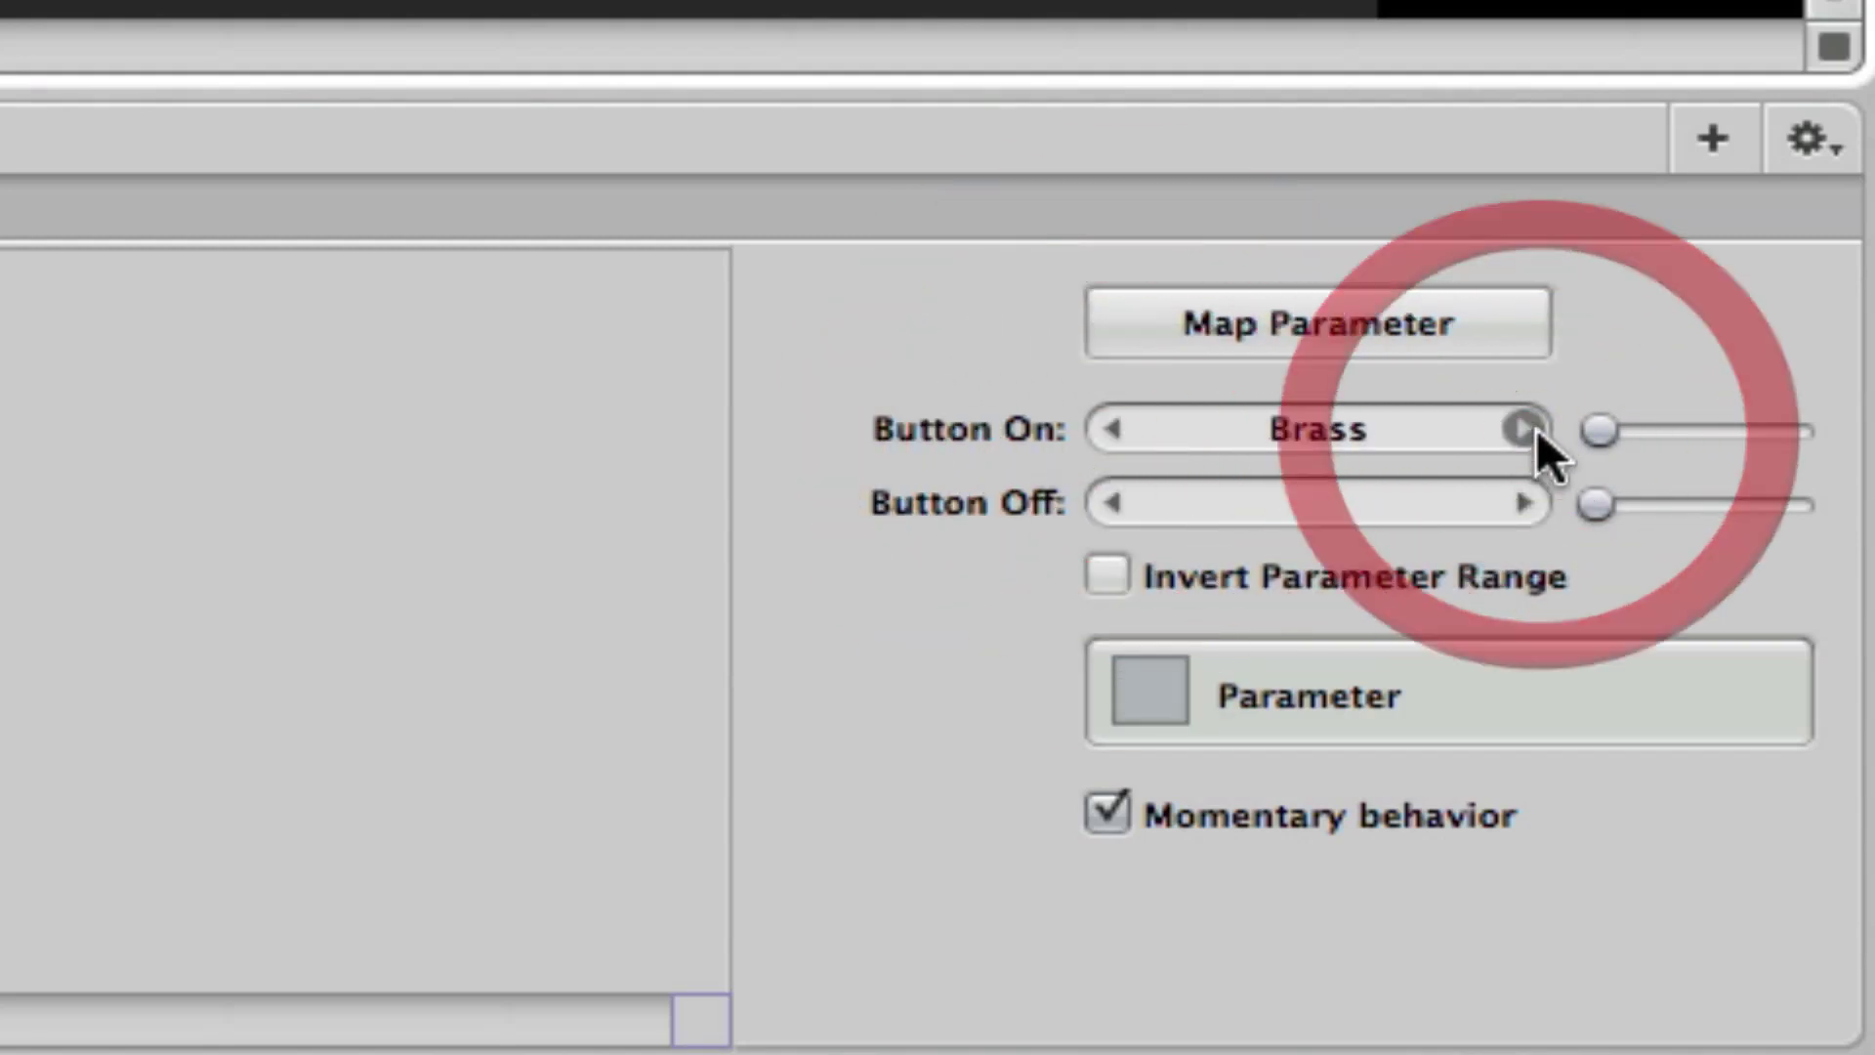
left_click(1524, 430)
left_click(1534, 430)
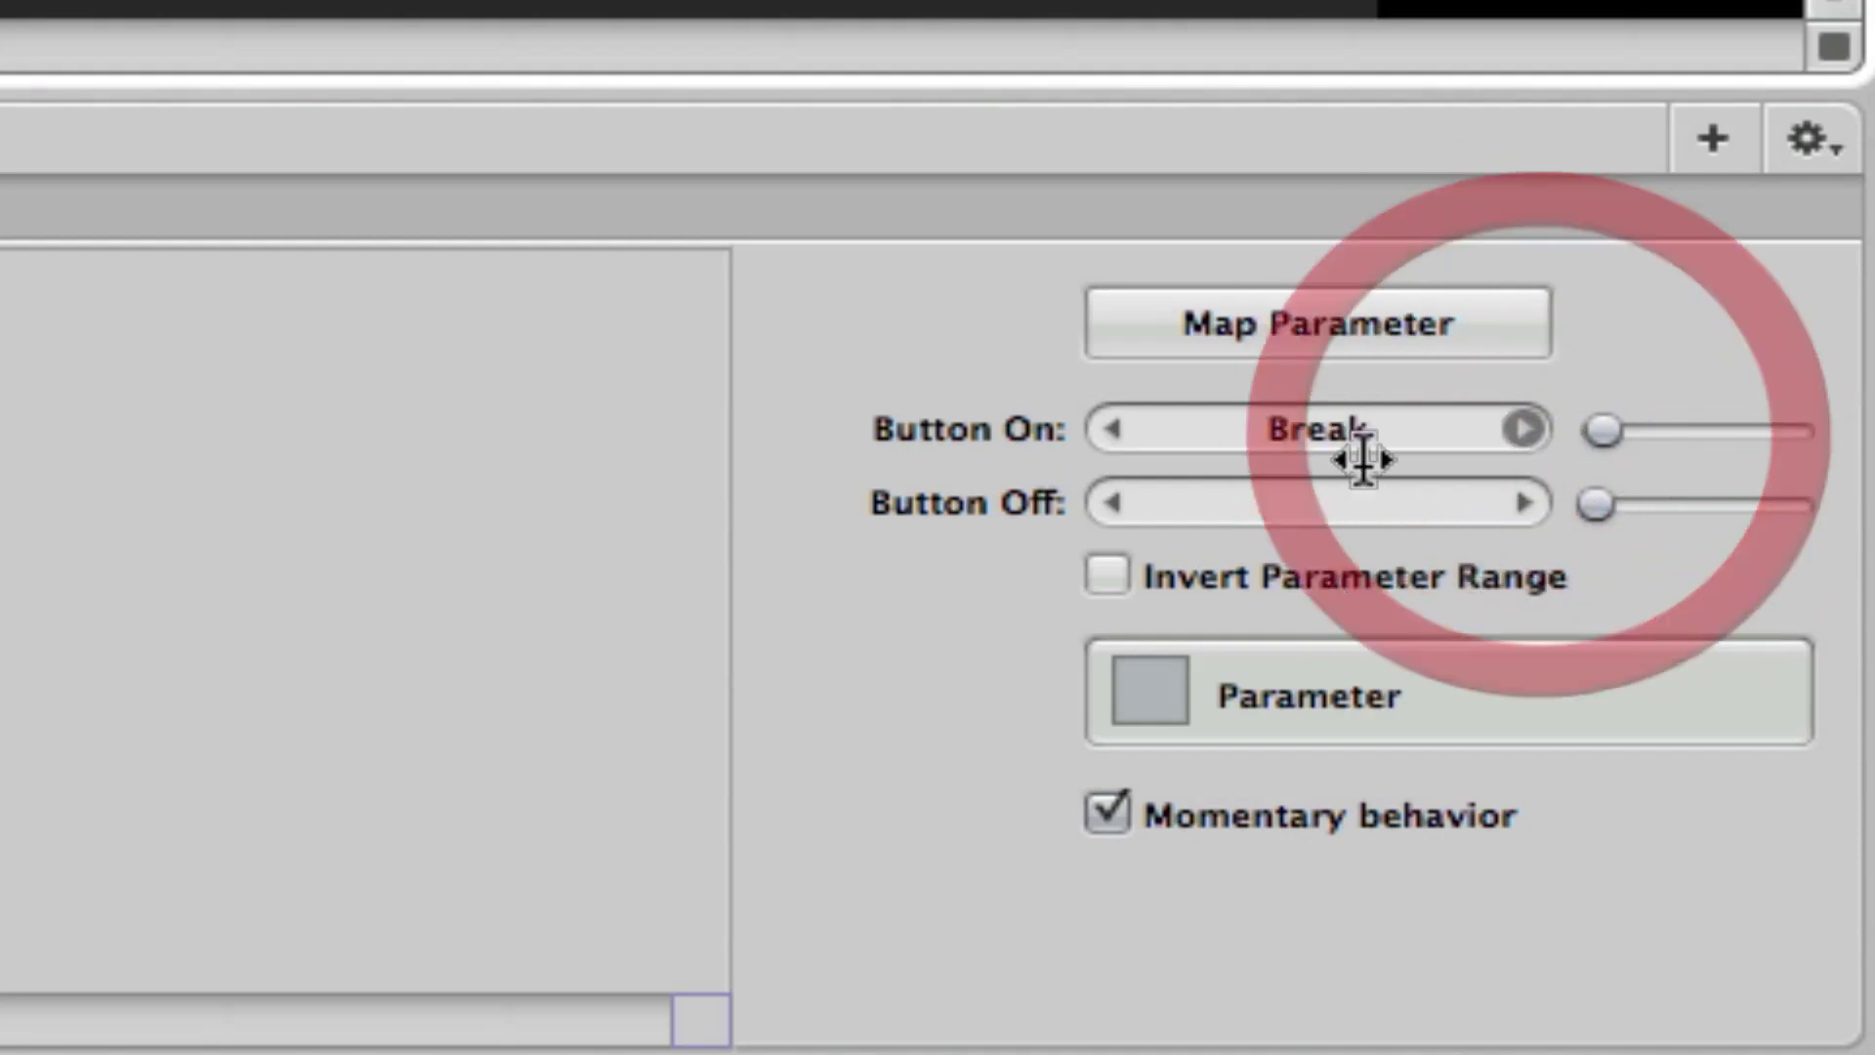
left_click(1113, 430)
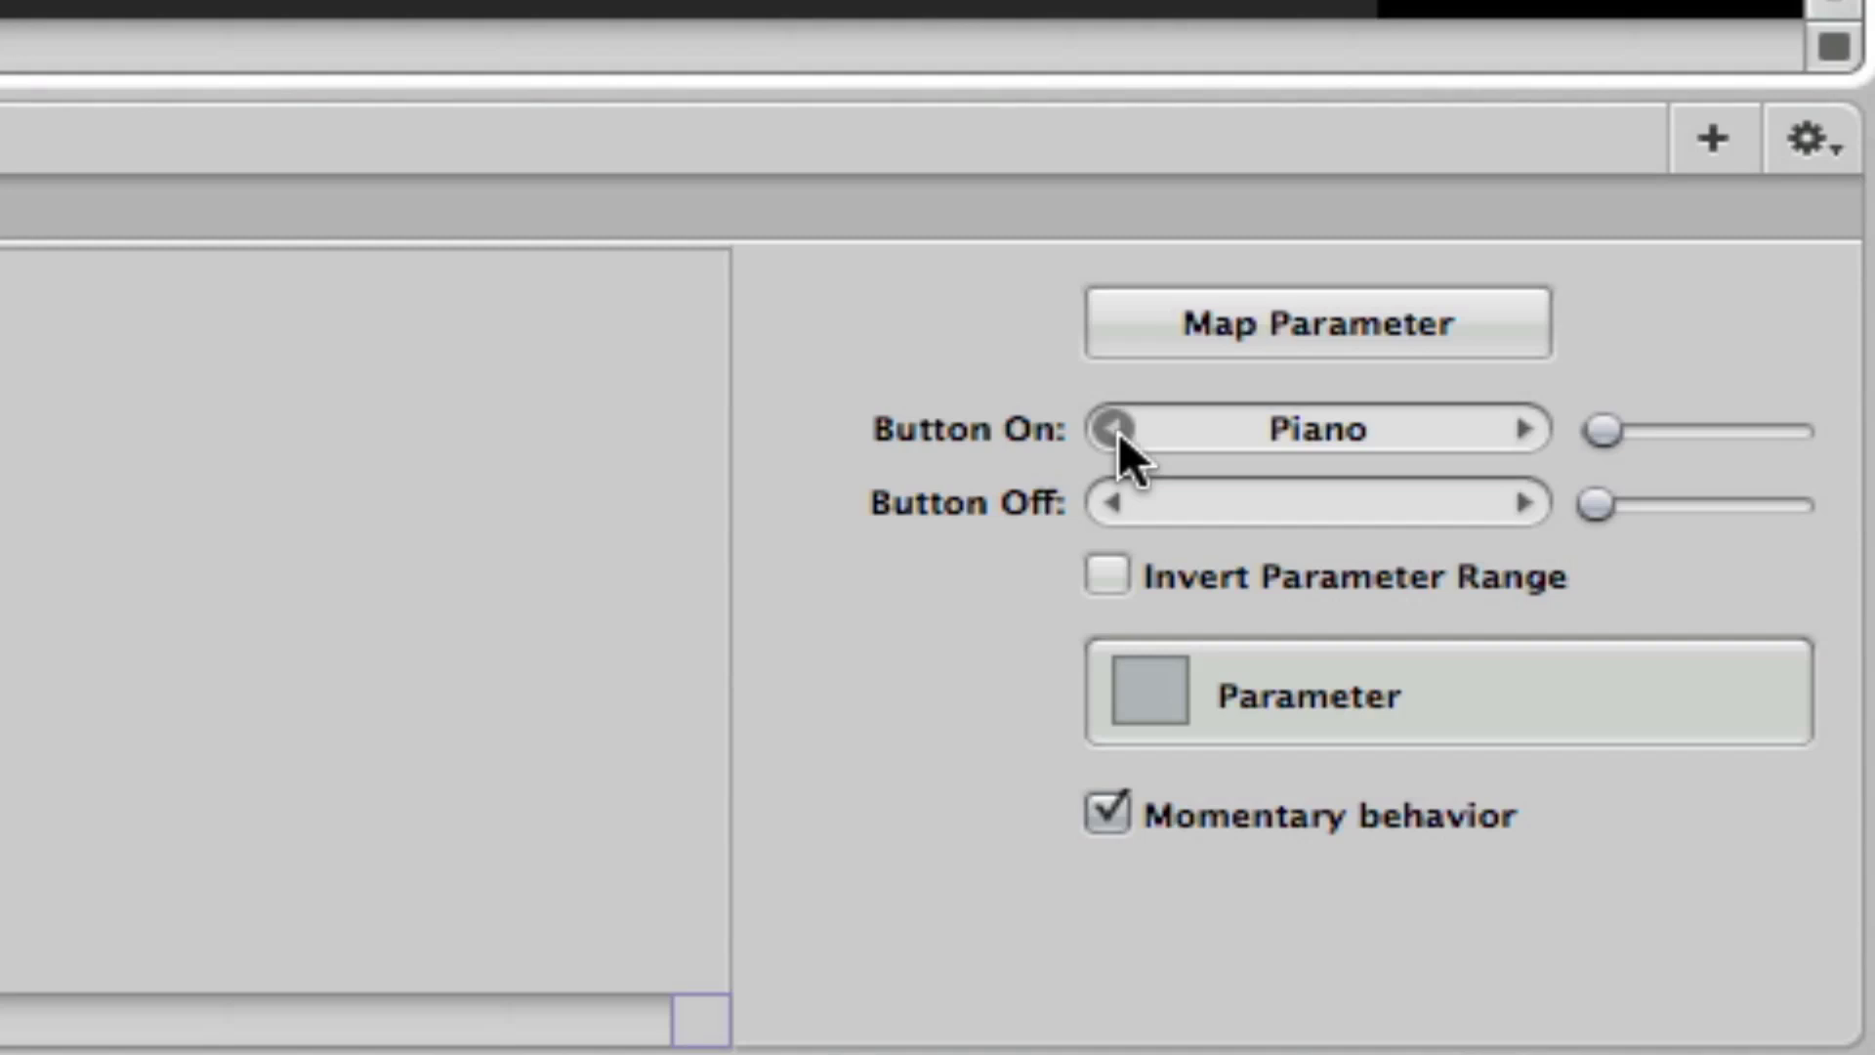
left_click(1114, 429)
left_click(1113, 430)
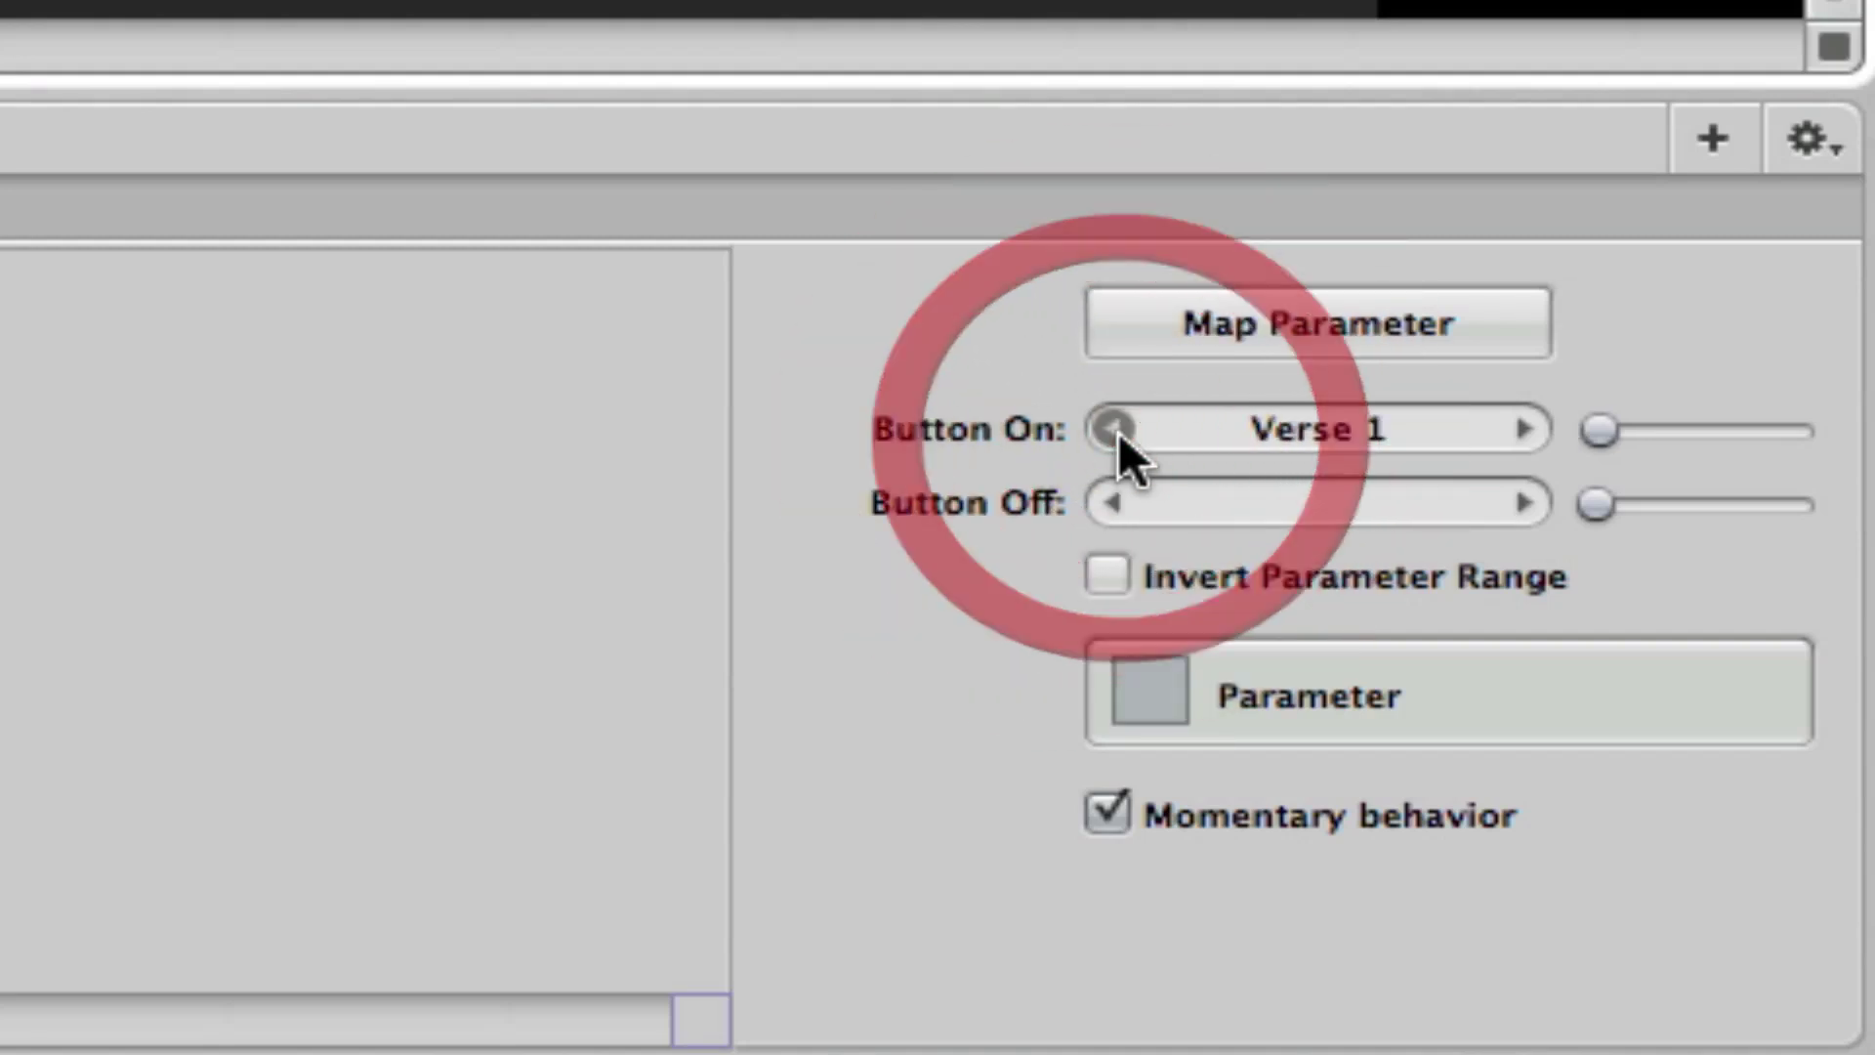
left_click(1516, 429)
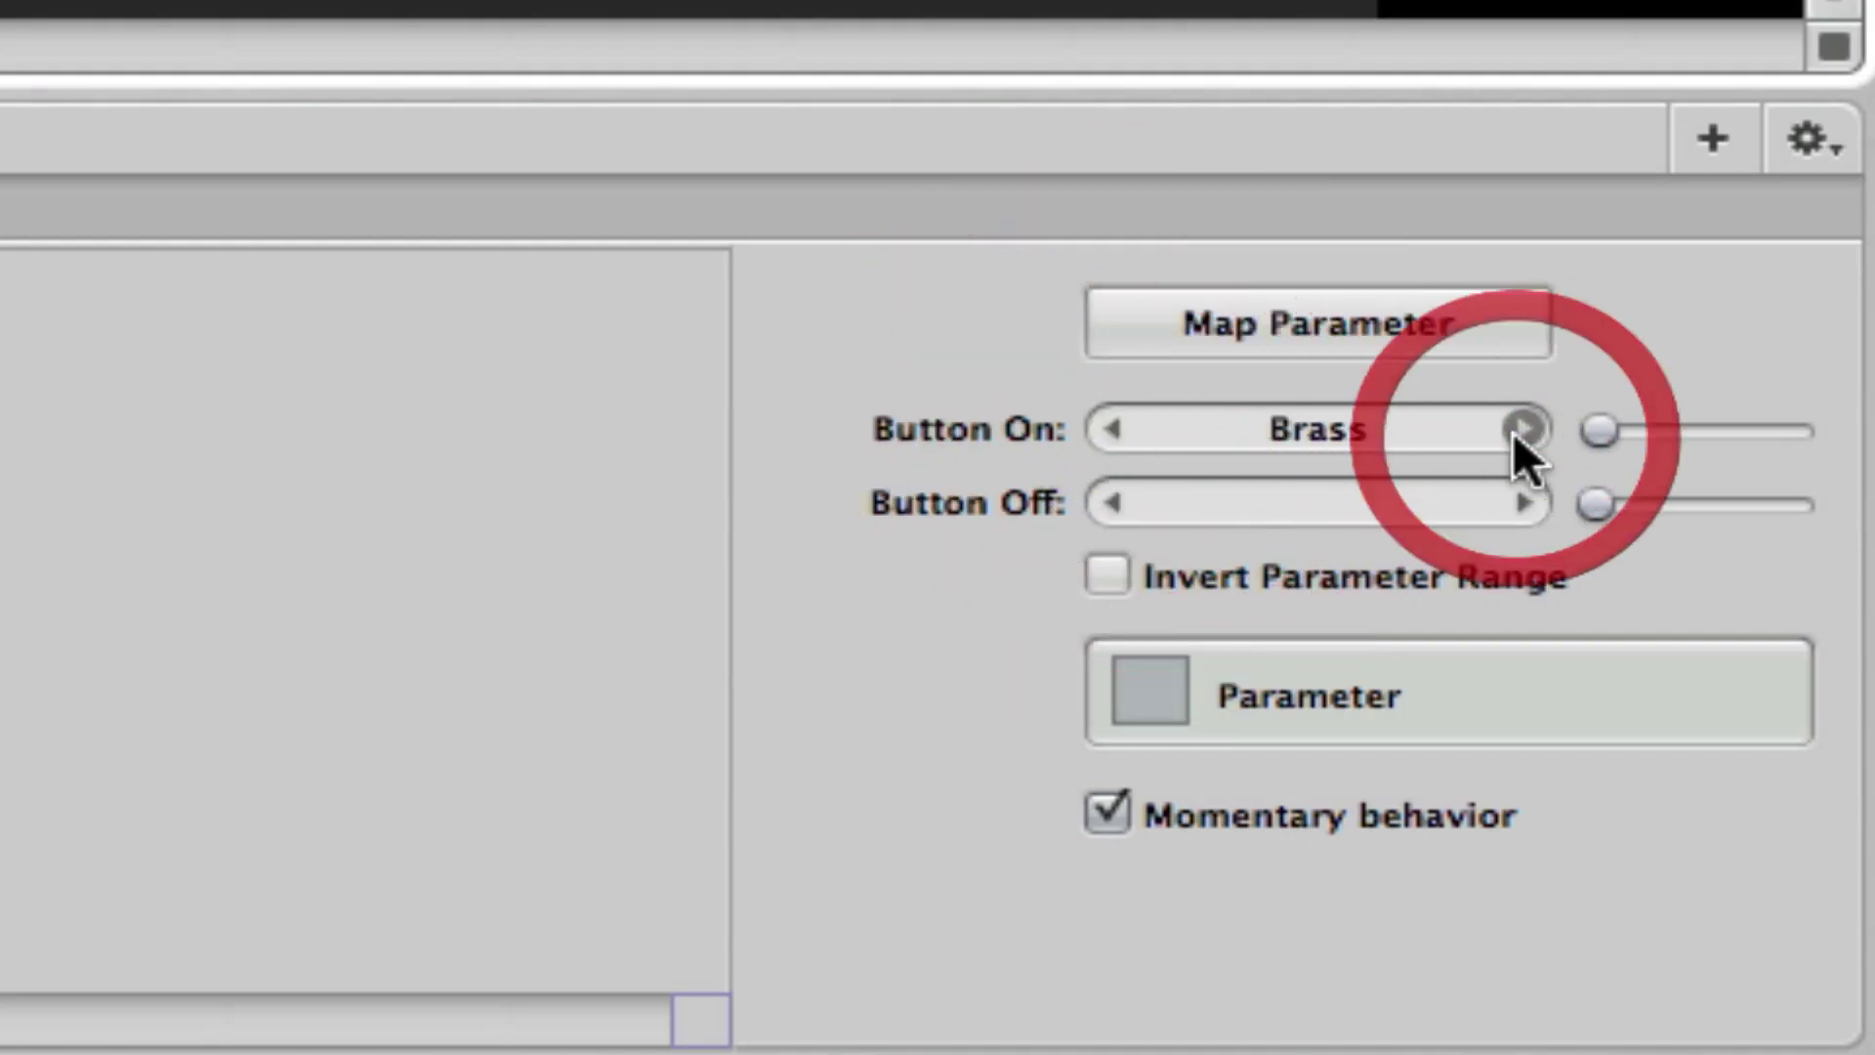
left_click(1596, 436)
left_click_drag(1595, 435, 1596, 437)
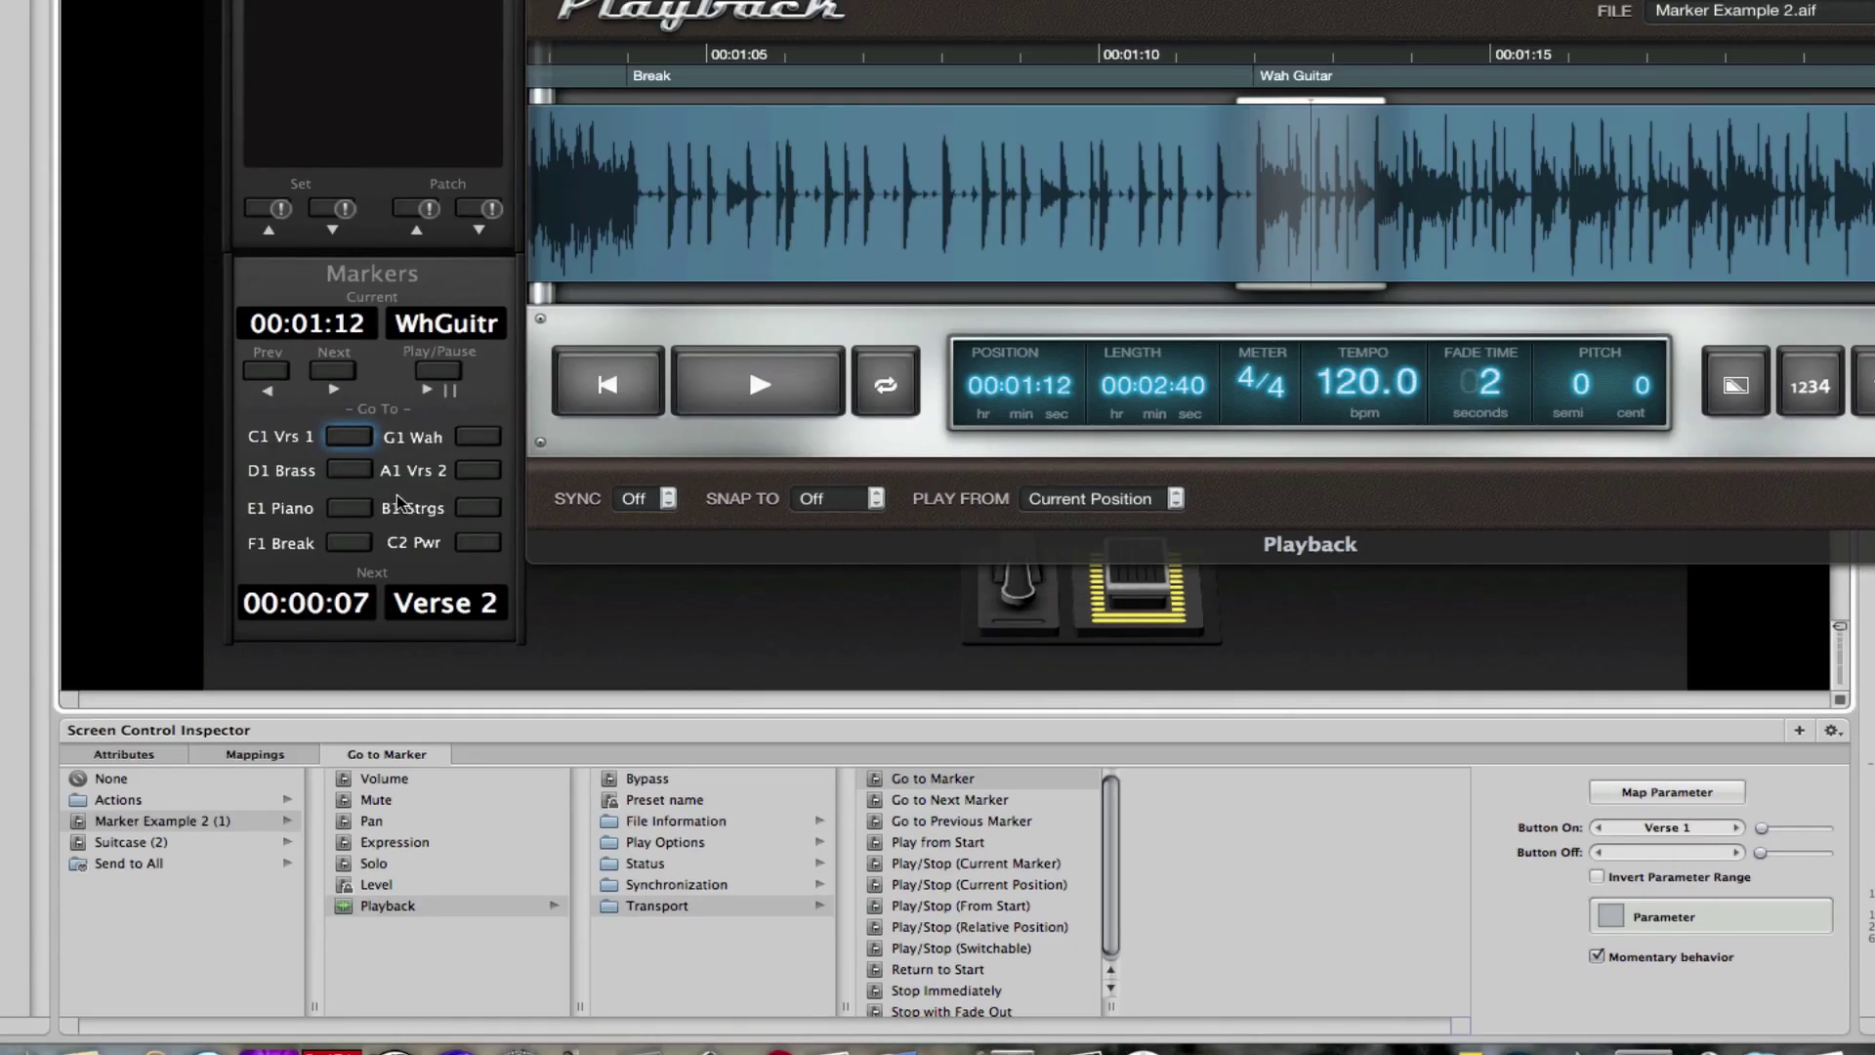
Jump to Brass with the D1 Brass button and confirm E1 Piano targets the Piano marker
left_click(352, 473)
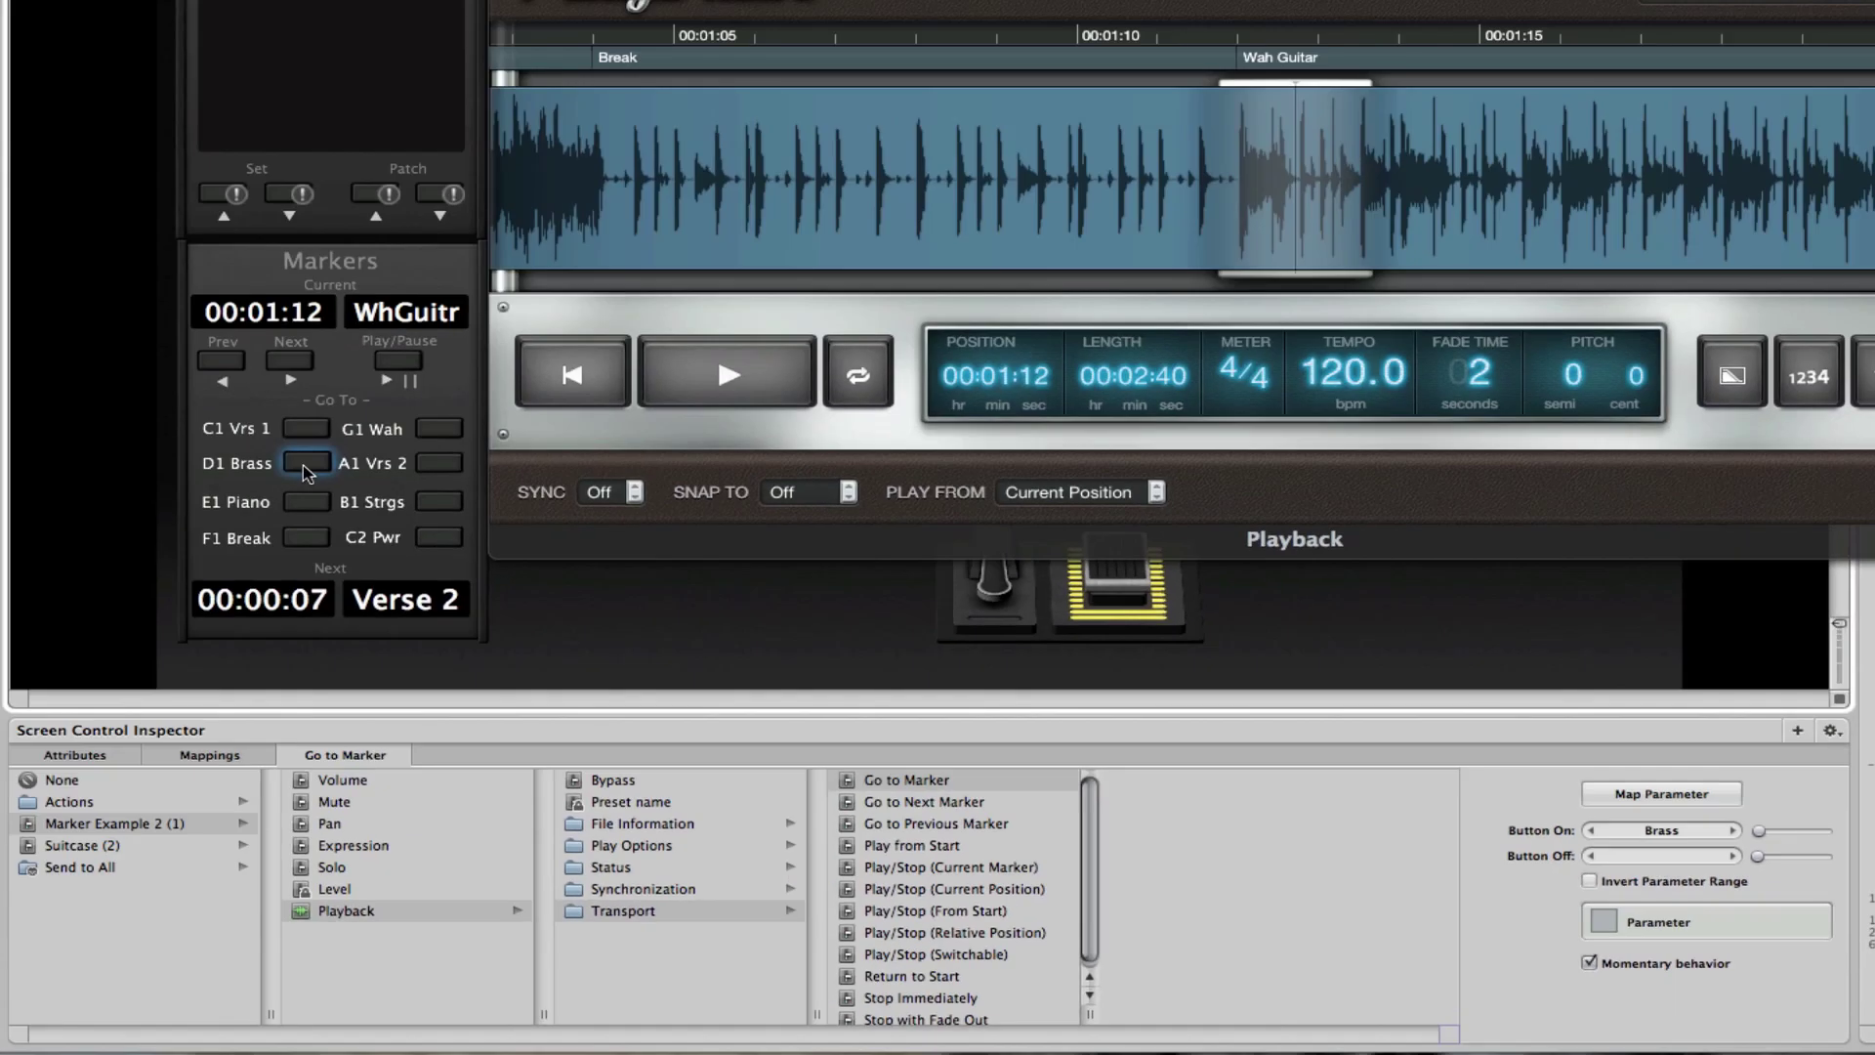
left_click(307, 463)
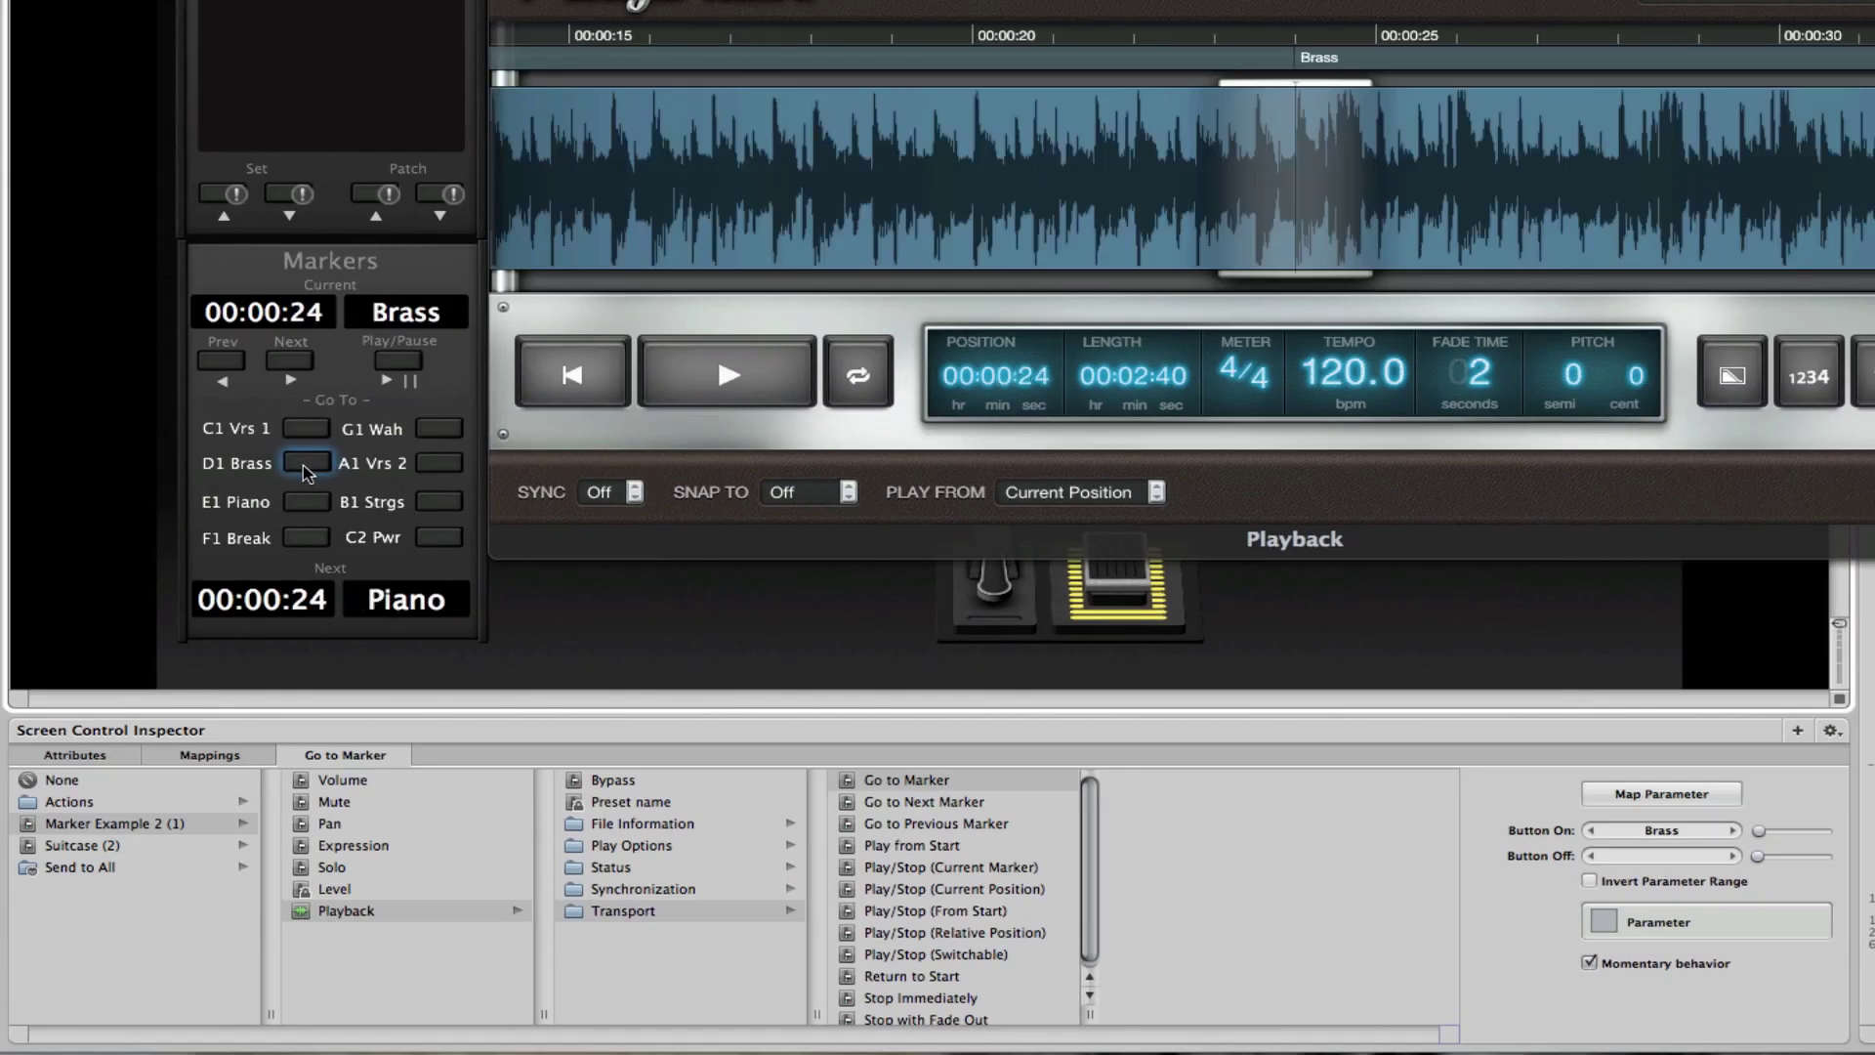
left_click(306, 465)
left_click(309, 503)
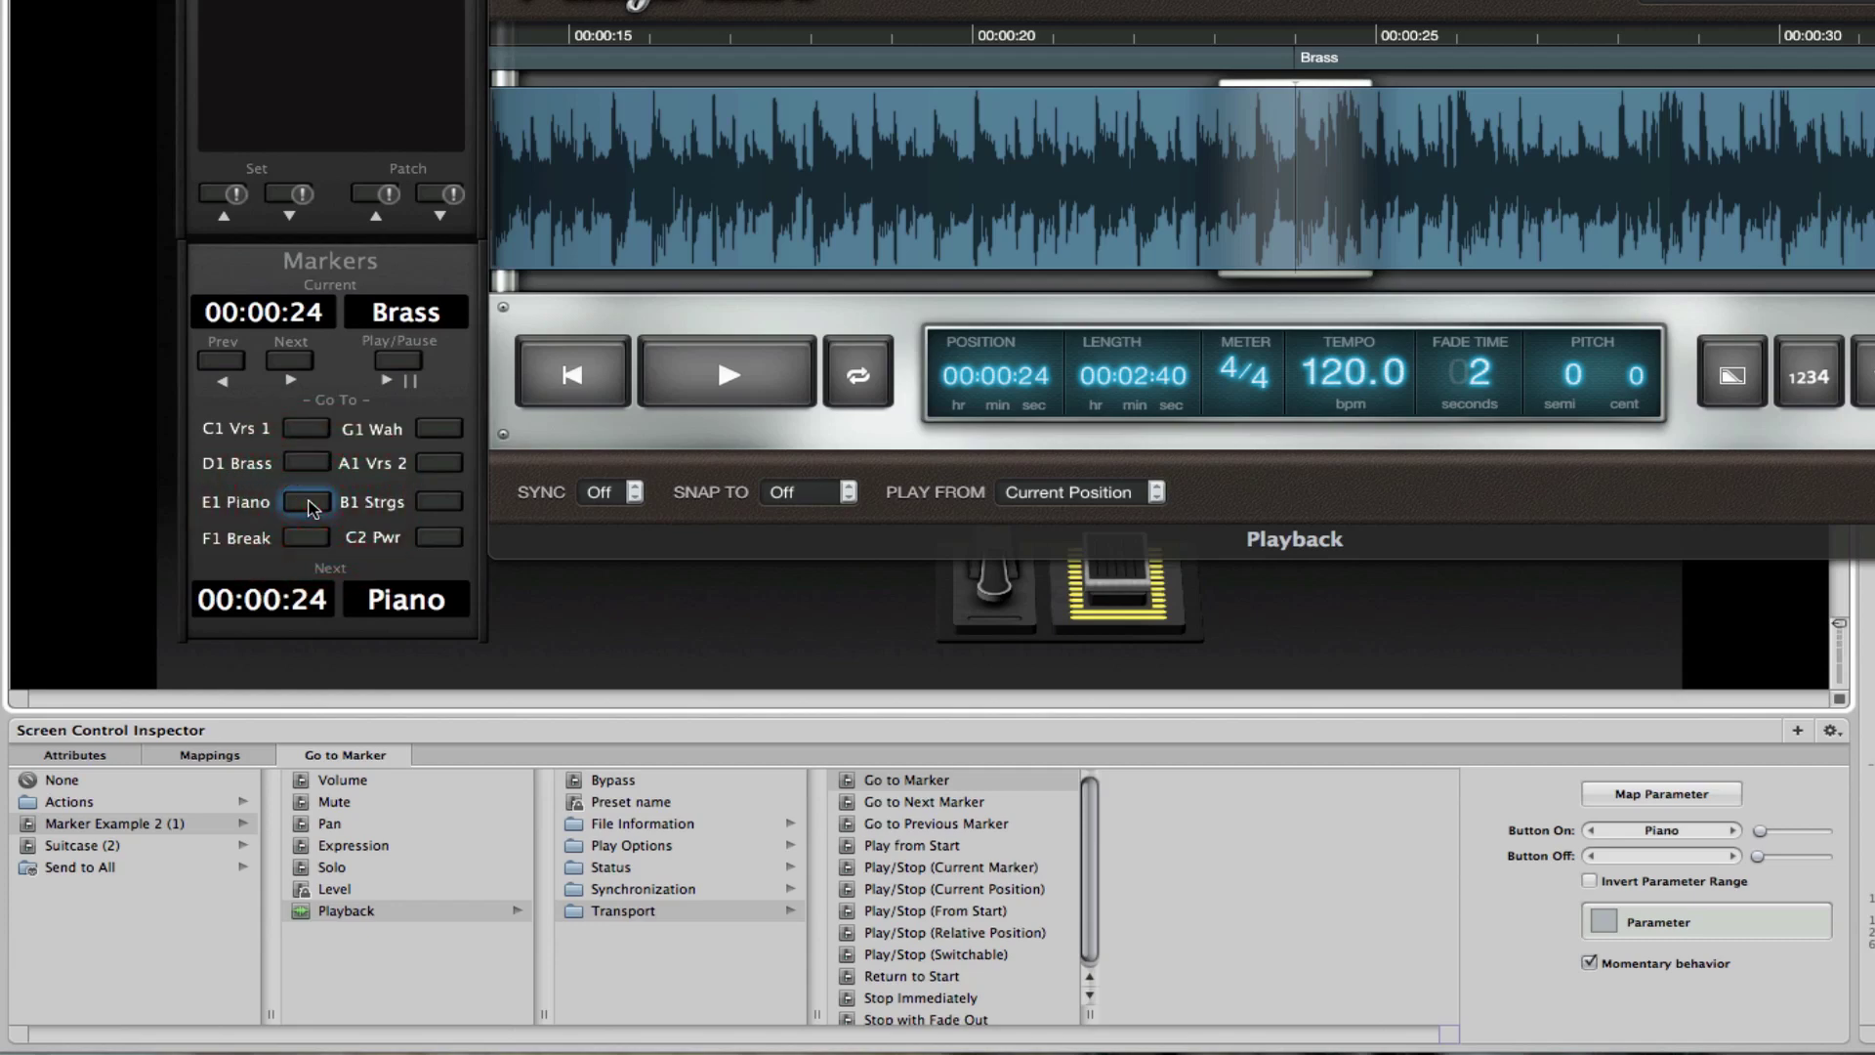